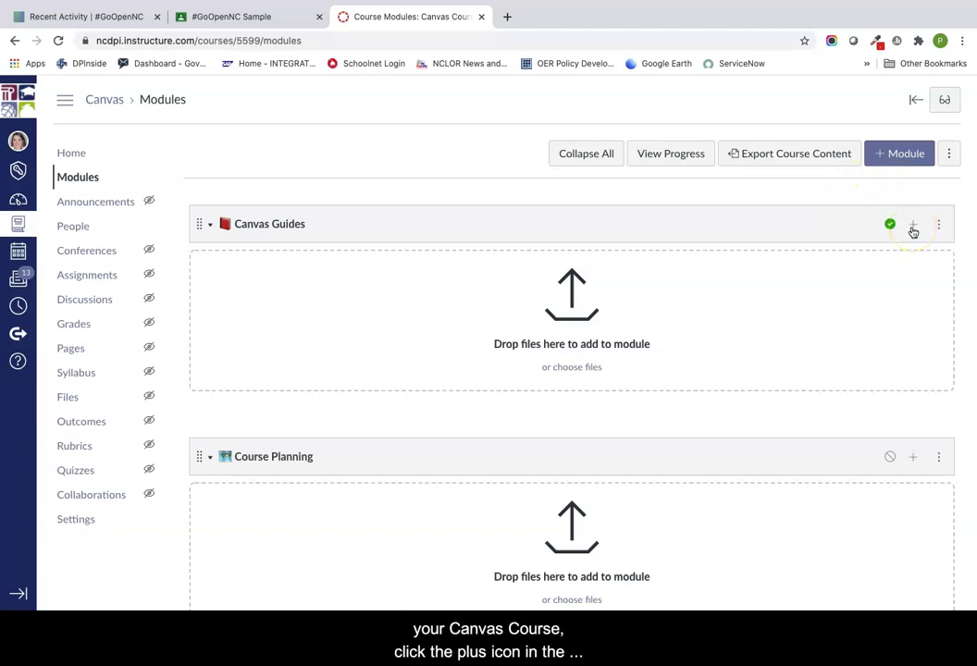
# - Add the #GoOpenNC external tool as a new item in the Canvas Guides module
pyautogui.click(913, 227)
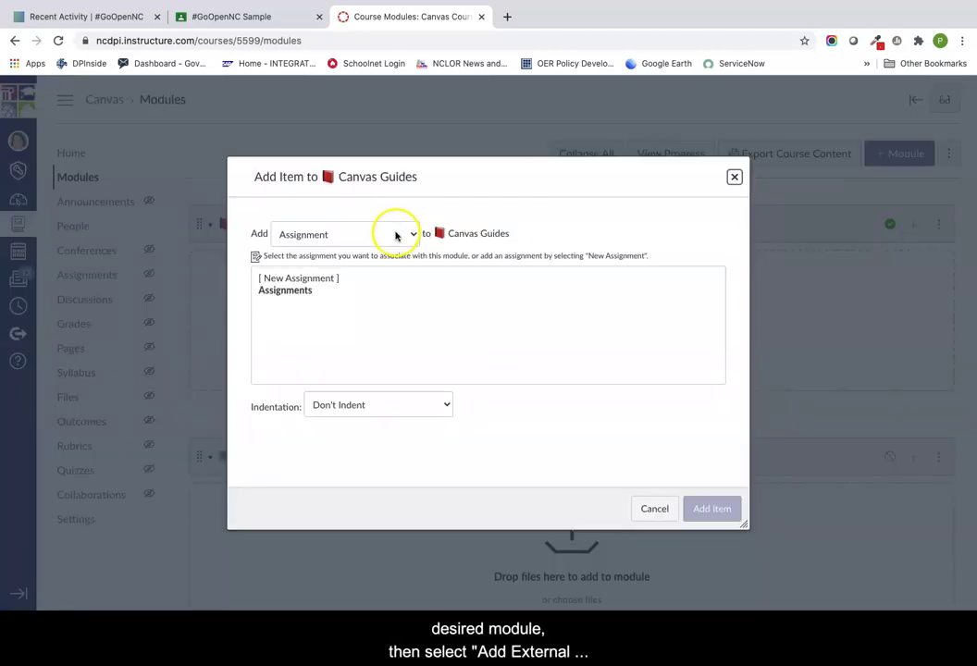
pyautogui.click(396, 236)
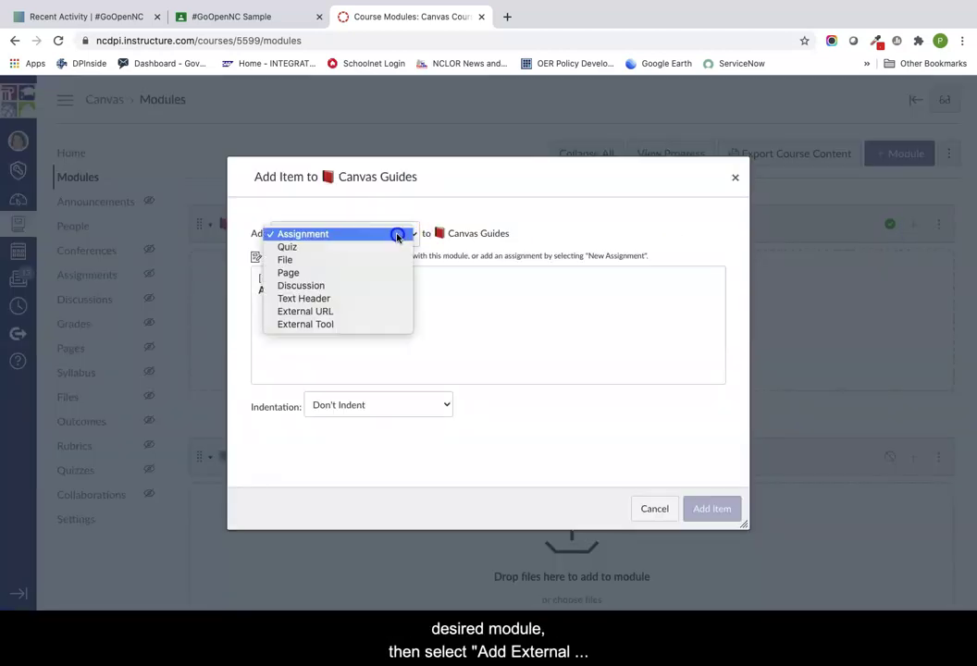
pyautogui.click(381, 324)
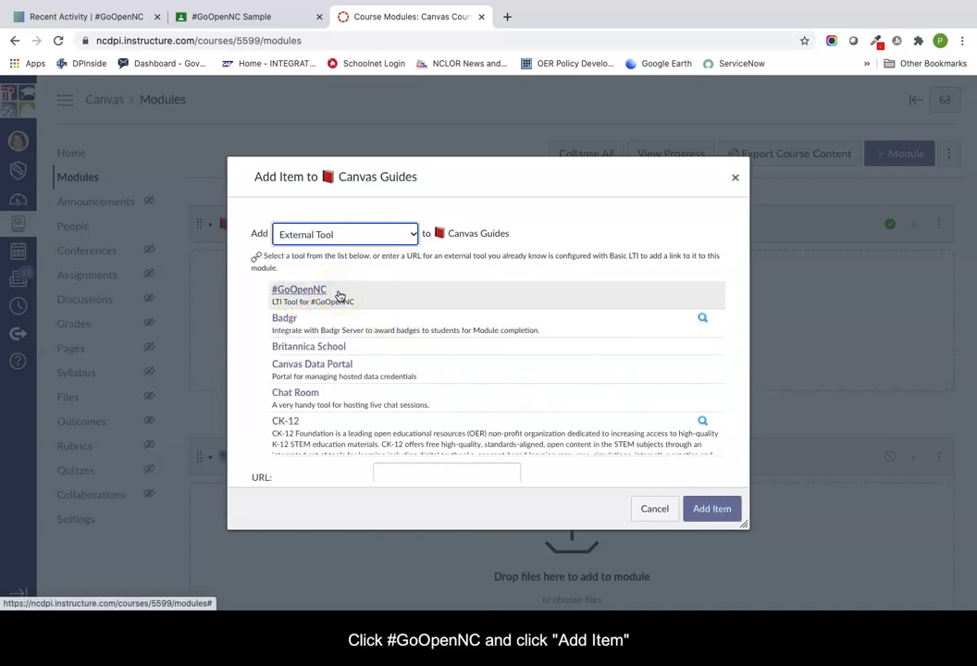
pyautogui.click(339, 295)
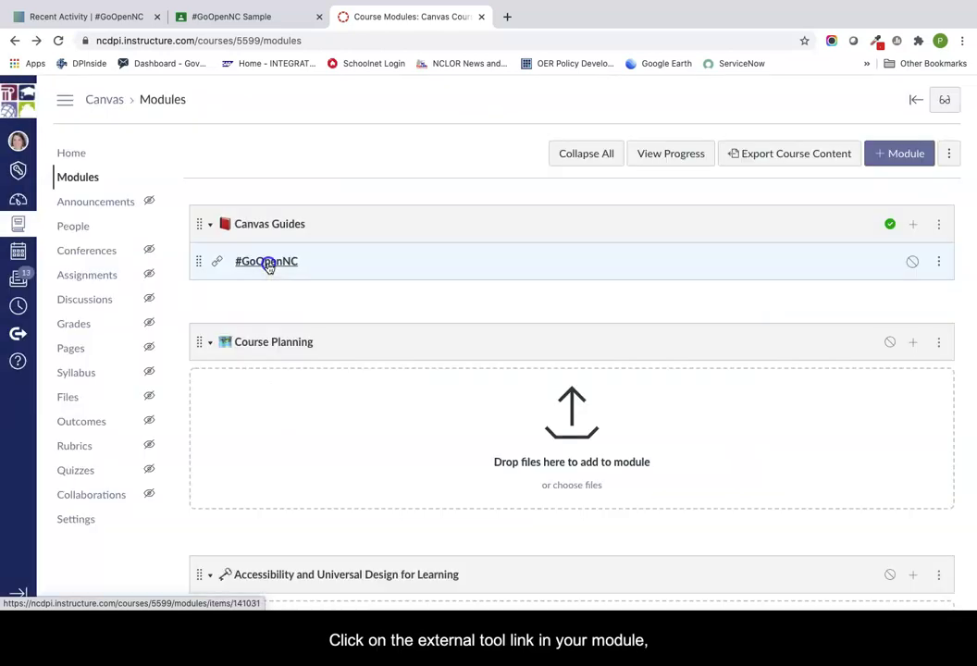
# - Open the #GoOpenNC item and browse My Items, My Groups, then My Collections
pyautogui.click(267, 263)
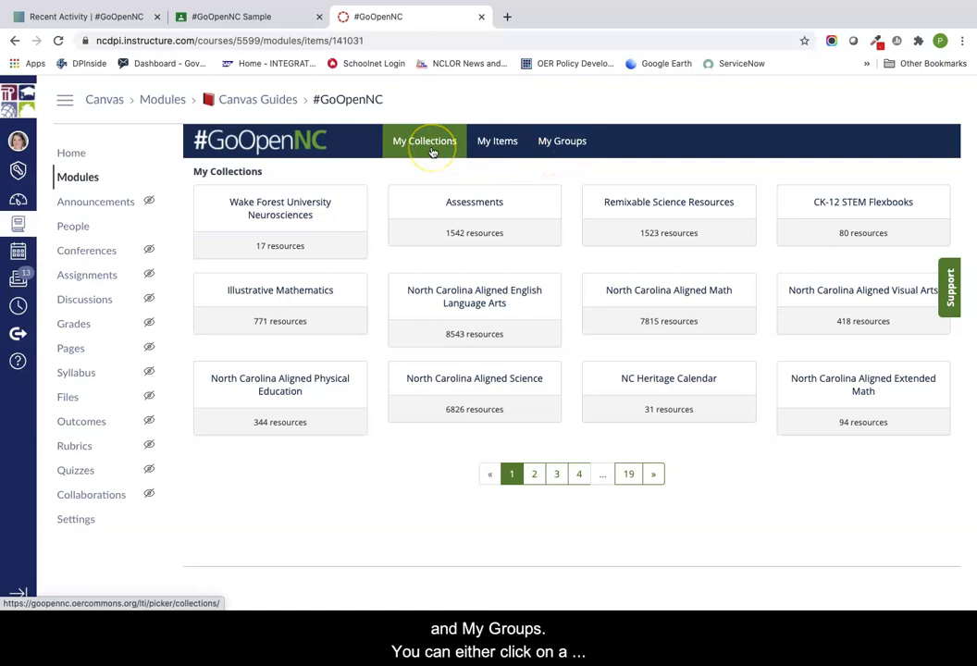
pyautogui.click(498, 146)
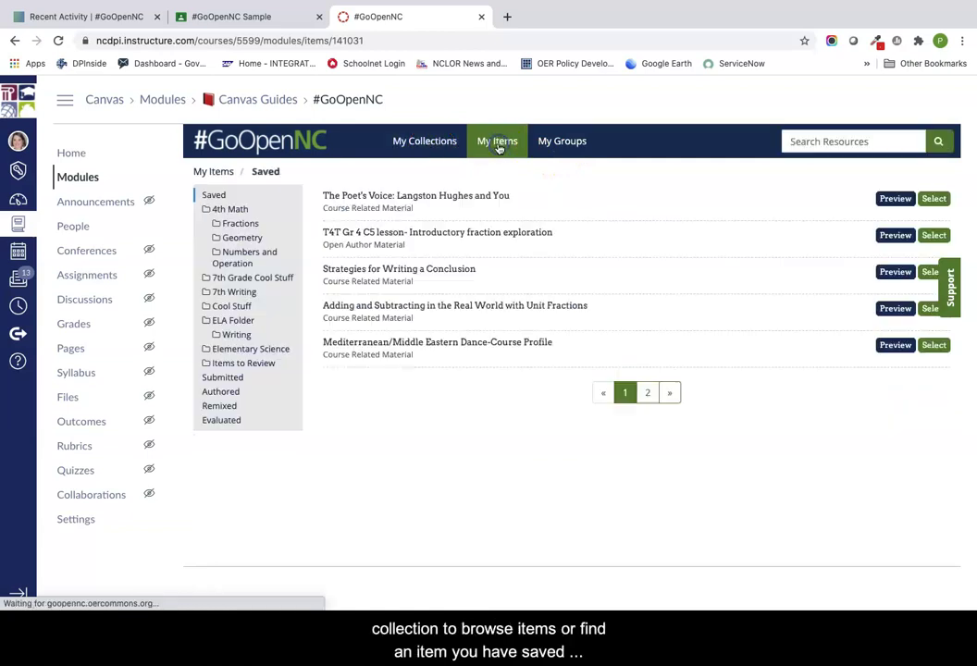
pyautogui.click(563, 144)
pyautogui.click(480, 148)
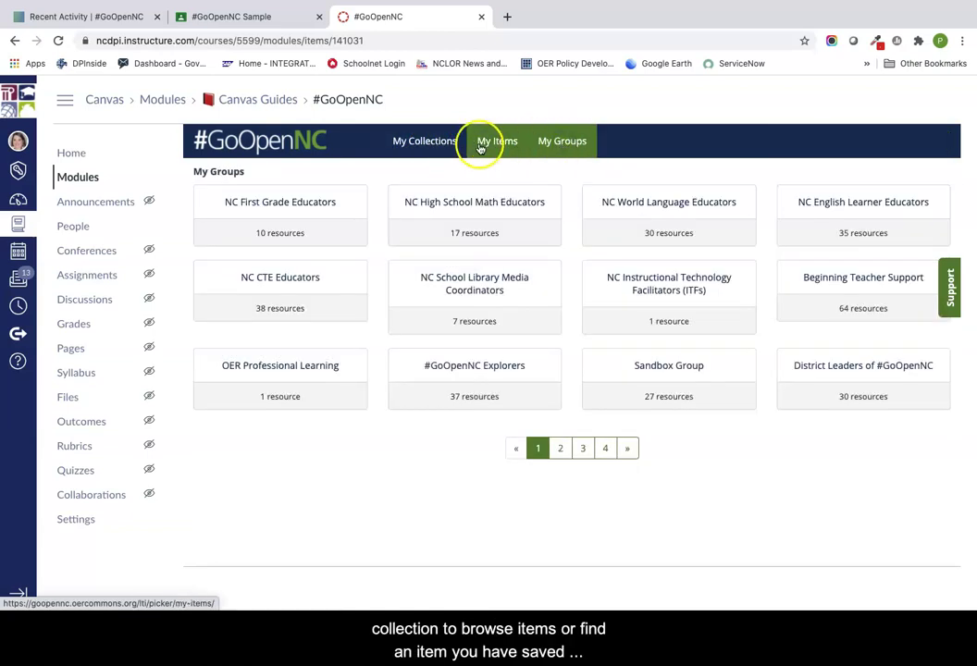
pyautogui.click(418, 148)
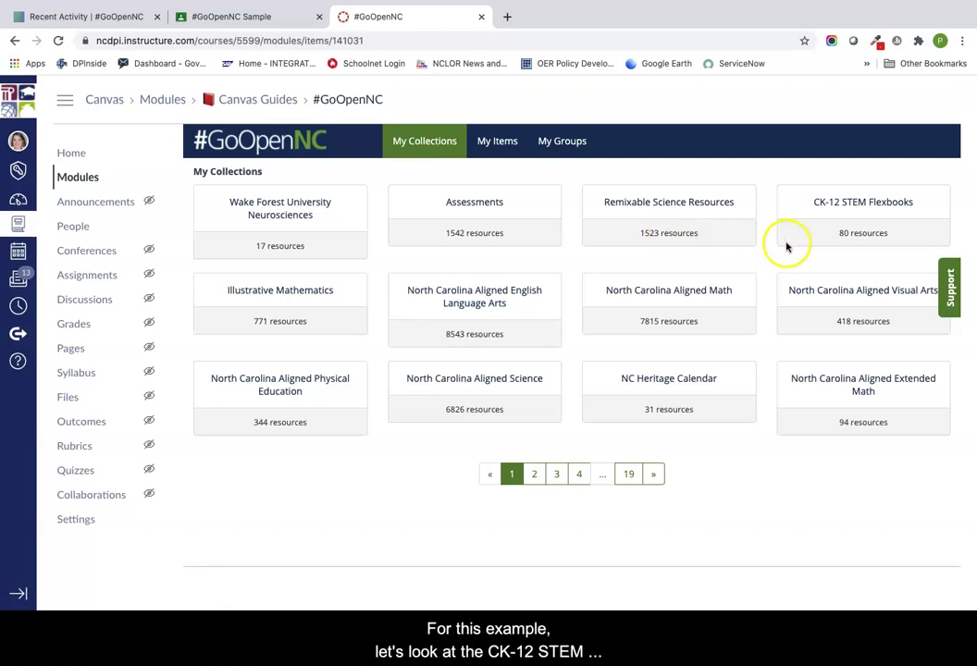
# - Preview and select CK-12 Middle School Math Concepts - Grade 8 from CK-12 STEM Flexbooks
pyautogui.click(835, 204)
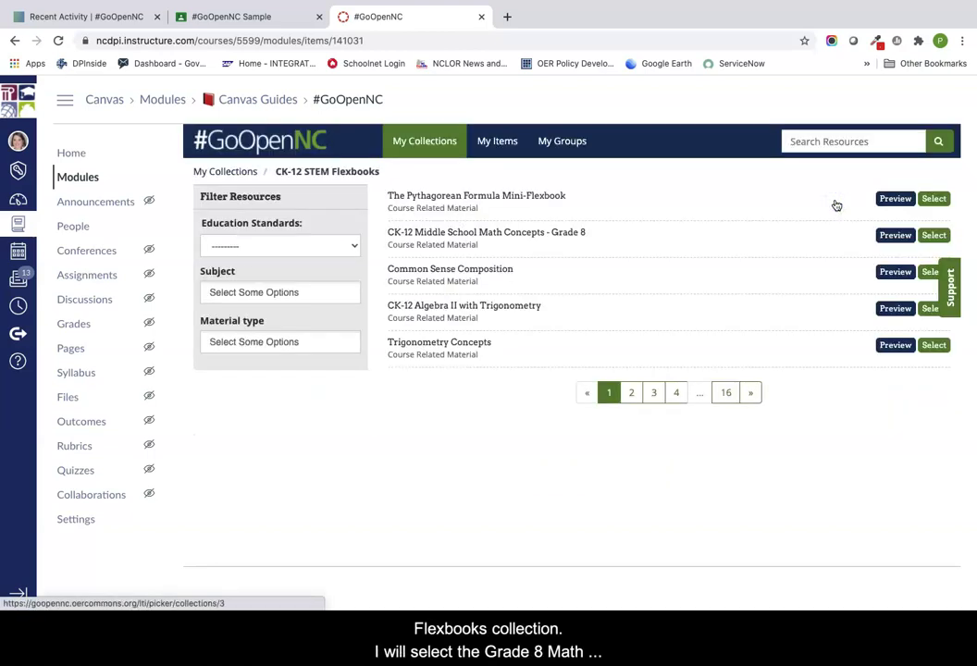
pyautogui.click(896, 237)
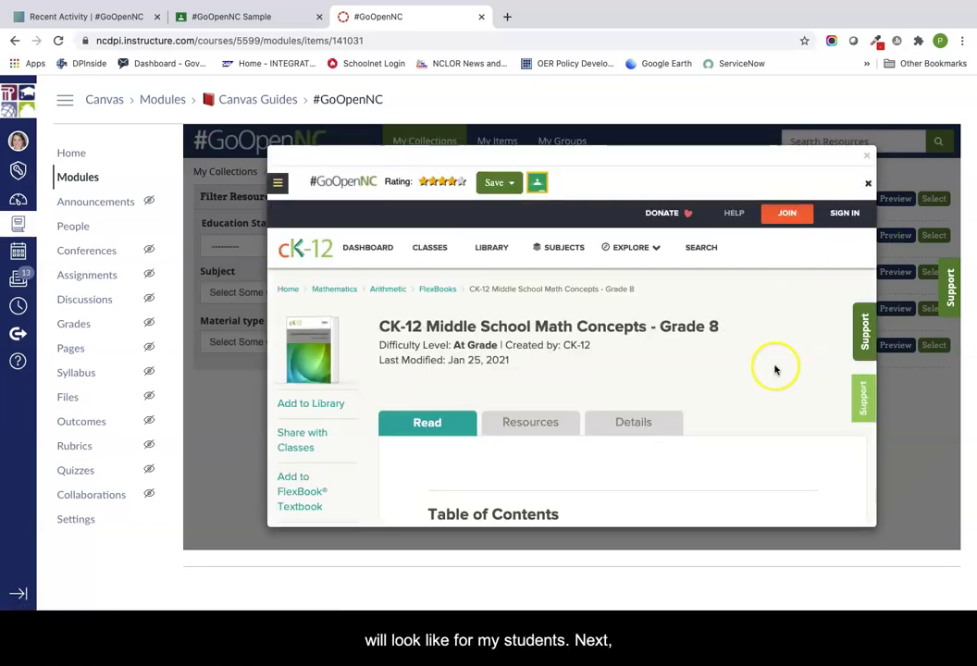
pyautogui.scroll(-5, 776, 365)
pyautogui.click(867, 156)
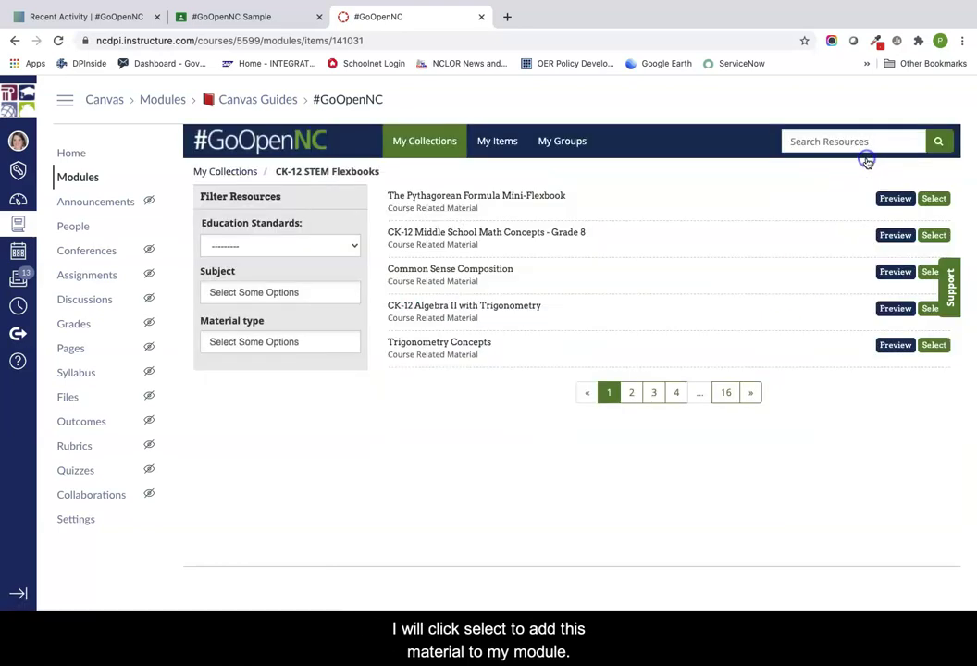
pyautogui.click(930, 237)
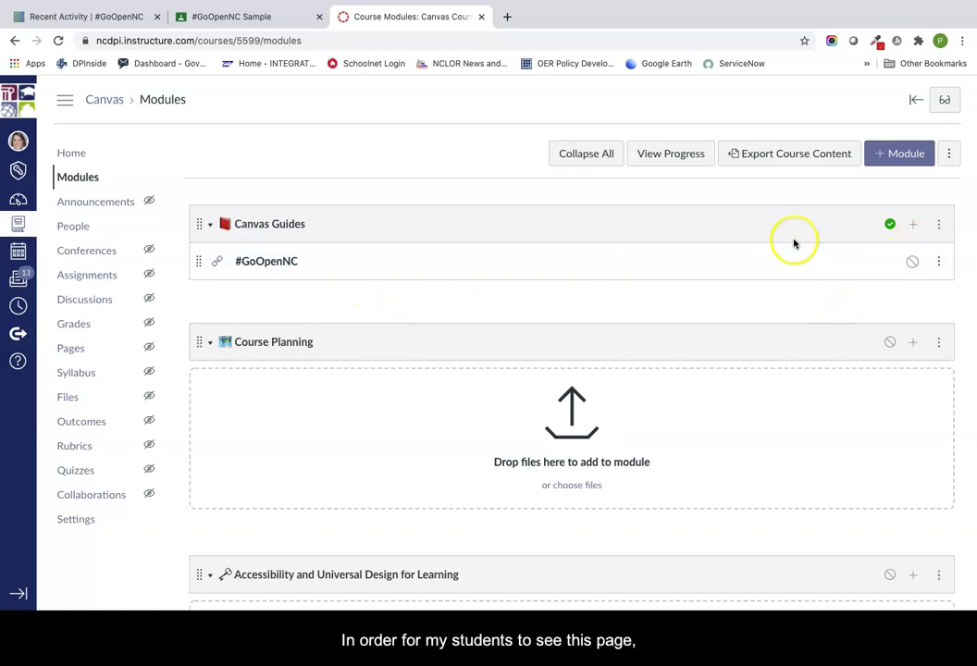
# - Publish the #GoOpenNC item and open it in Student View
pyautogui.click(912, 262)
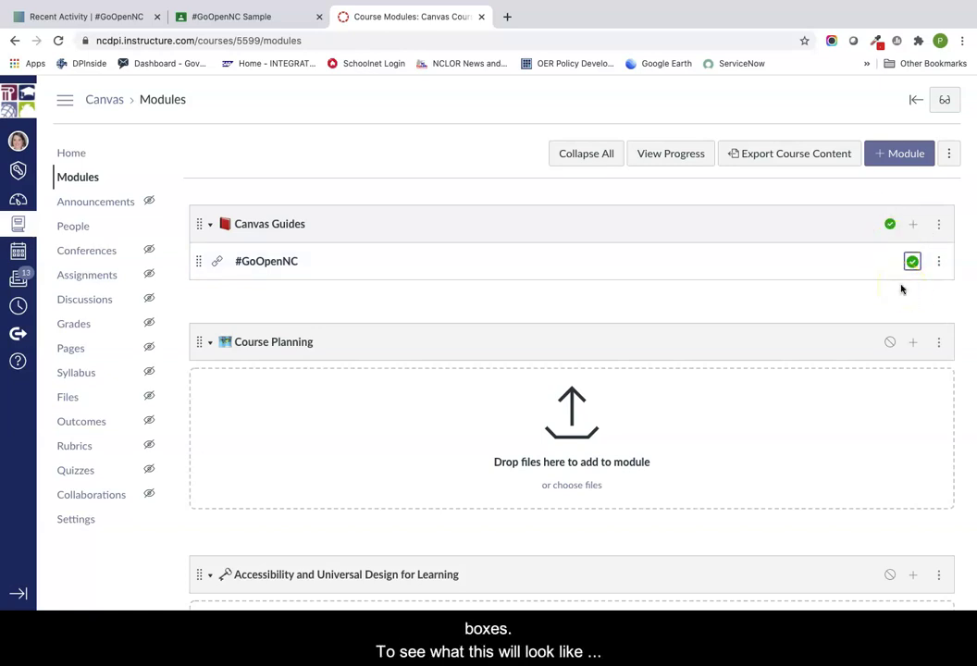
pyautogui.click(948, 106)
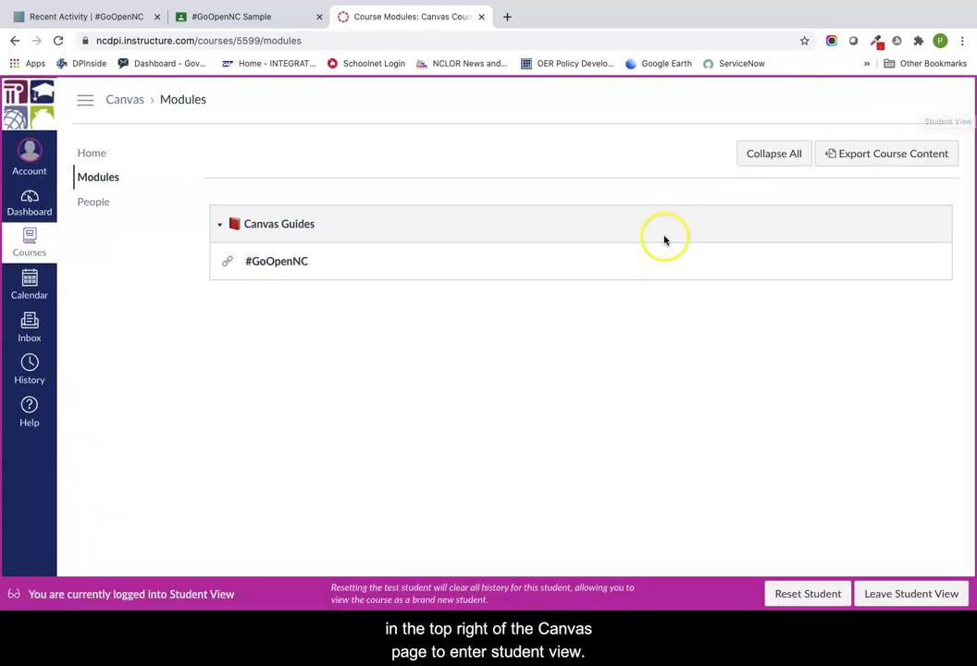
pyautogui.click(273, 266)
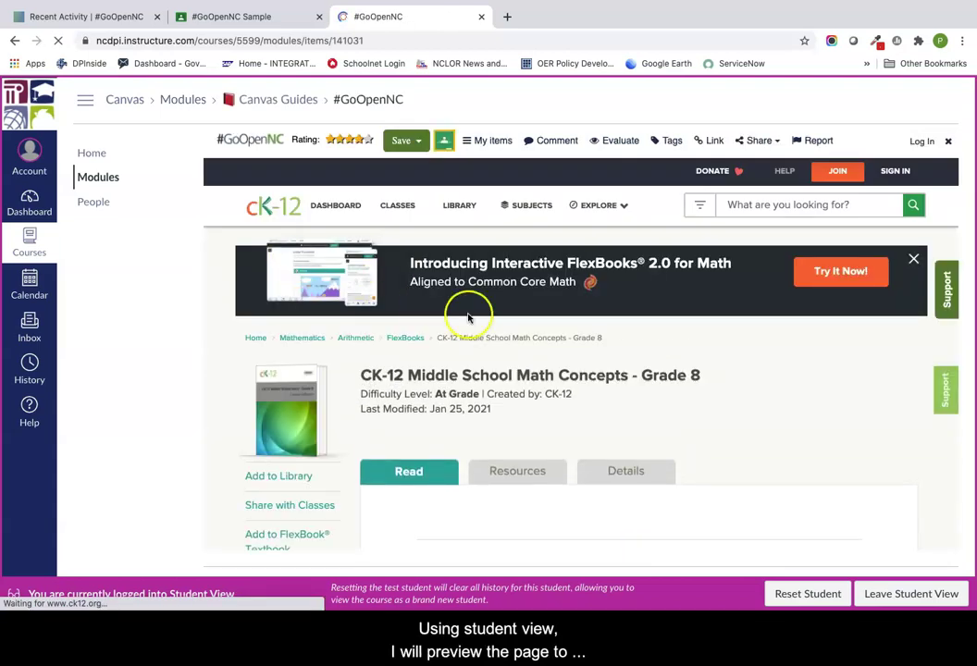
# - Browse chapter 4.0 Applying Proportions as a student, then leave Student View
pyautogui.scroll(-4, 734, 373)
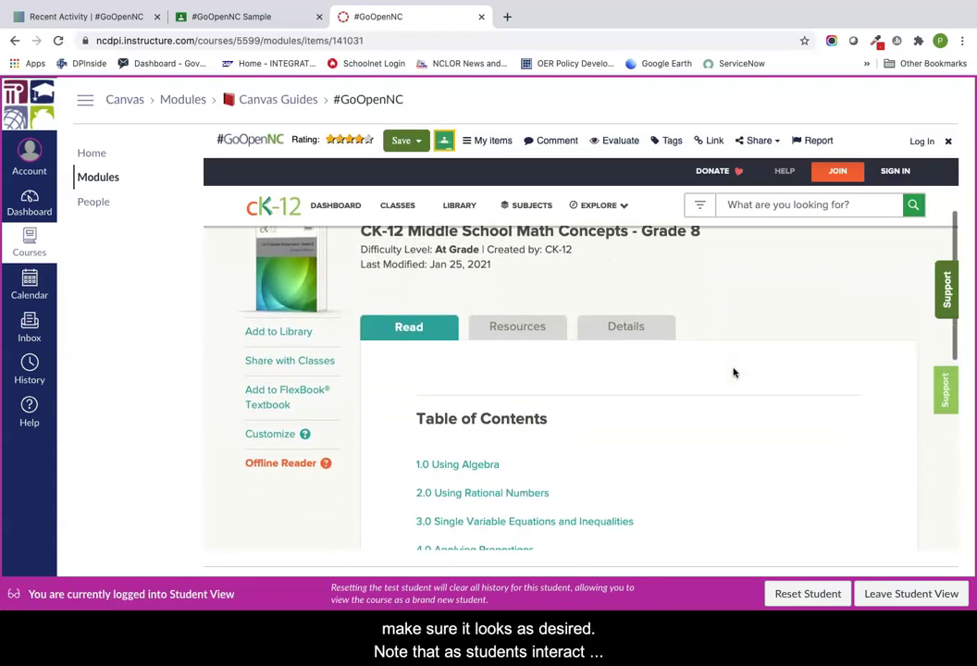
pyautogui.scroll(-8, 734, 373)
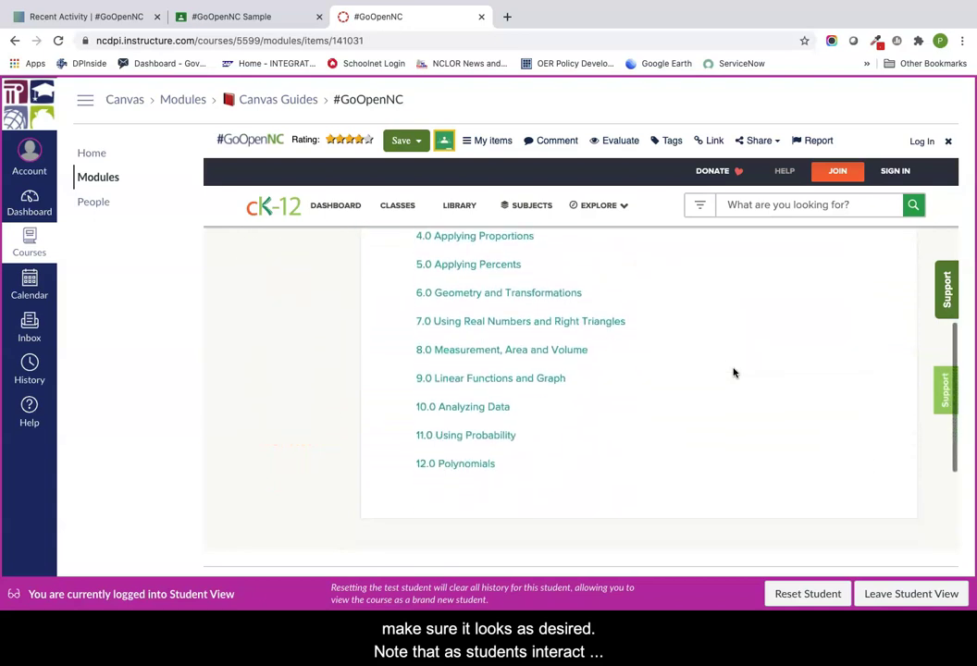
pyautogui.scroll(4, 734, 373)
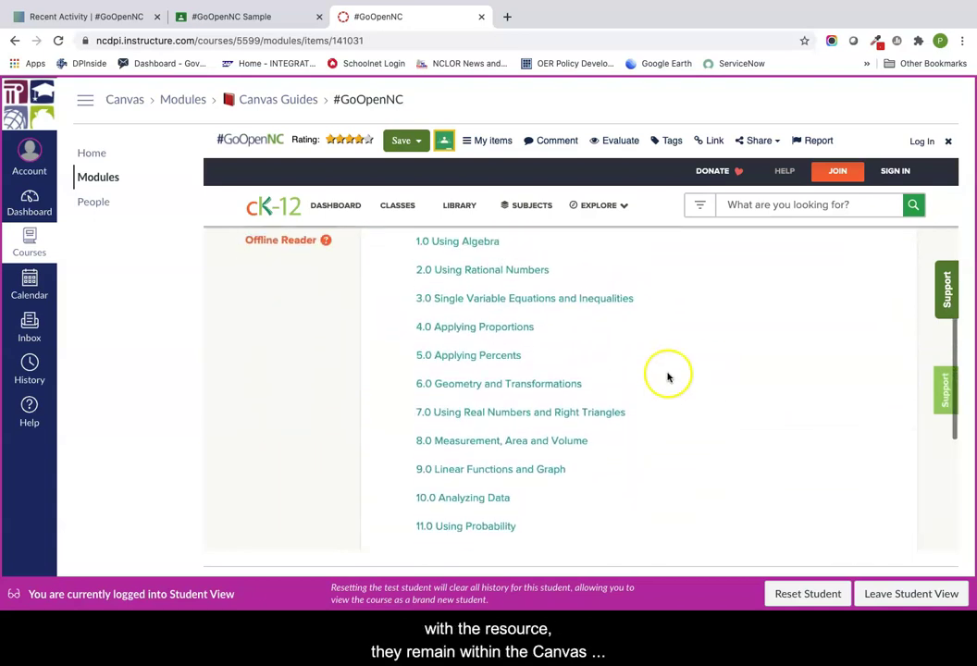
pyautogui.click(497, 327)
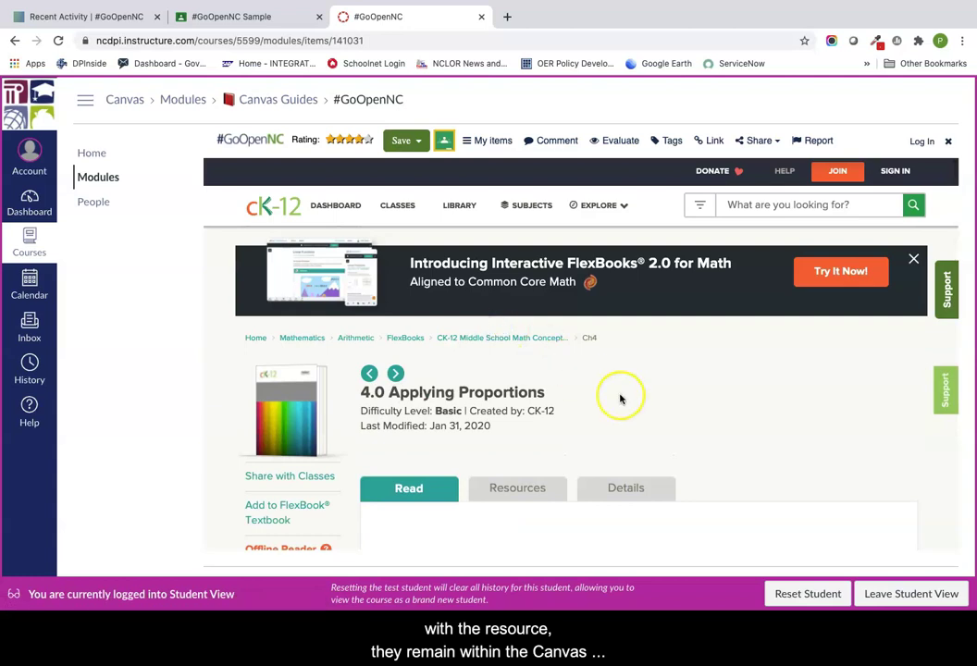
pyautogui.scroll(-5, 621, 398)
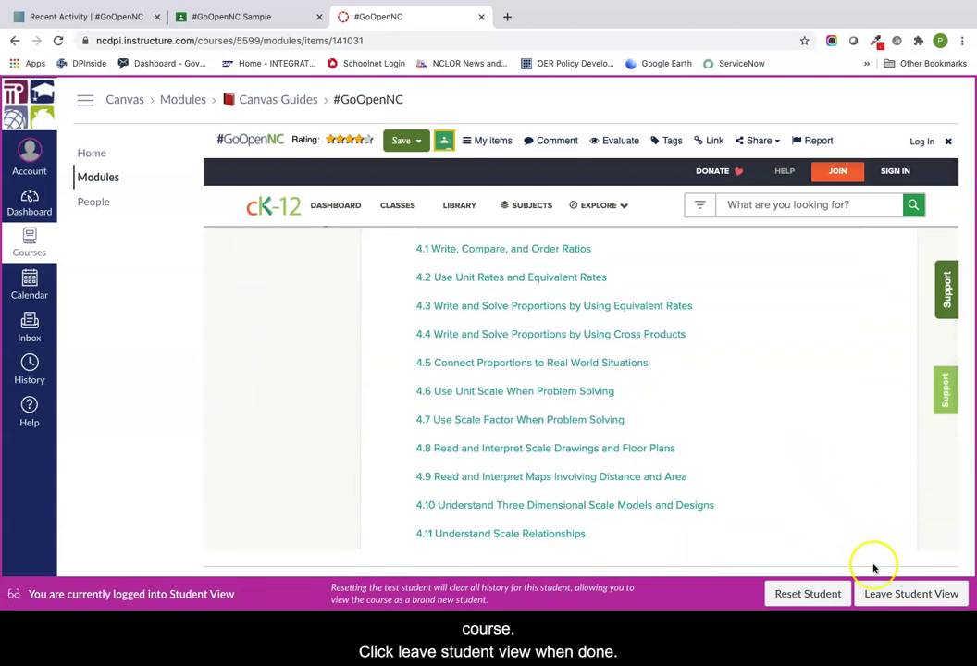
pyautogui.click(896, 600)
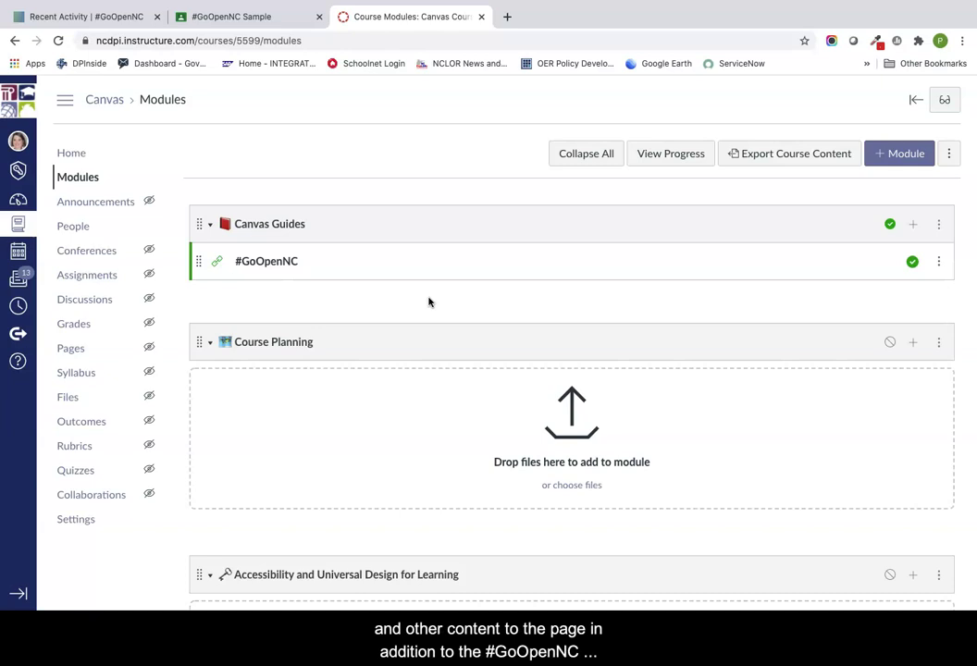
# - Add a new page named Turtles to the Canvas Guides module
pyautogui.click(915, 224)
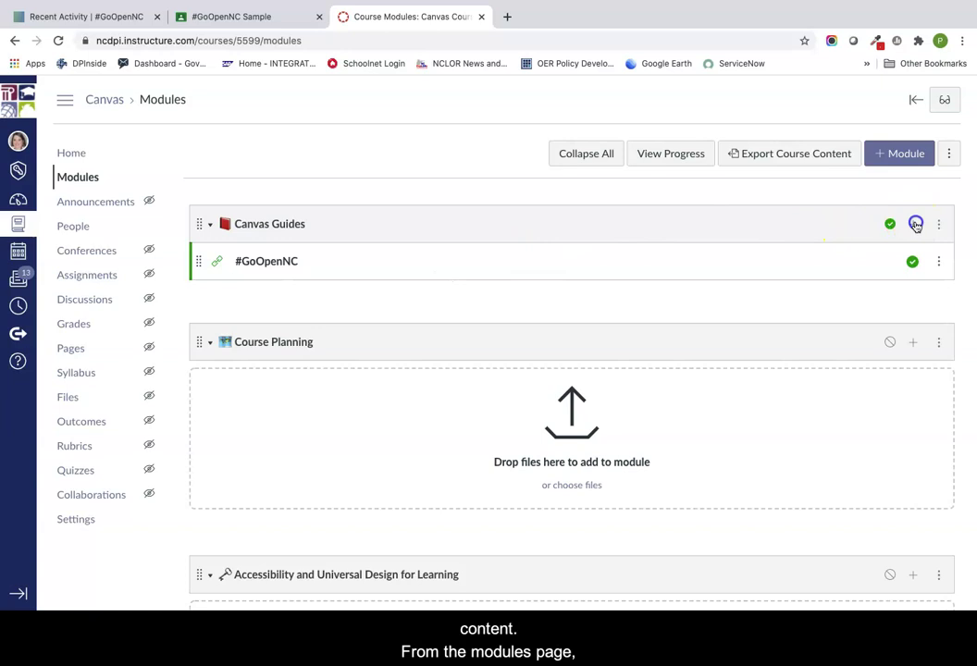
pyautogui.click(412, 240)
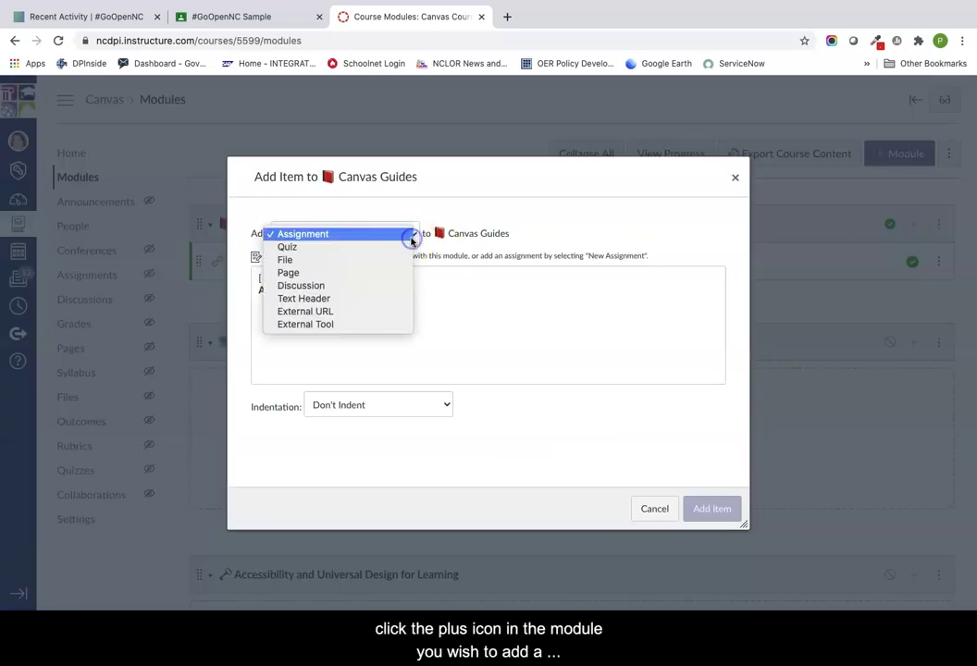
pyautogui.click(398, 273)
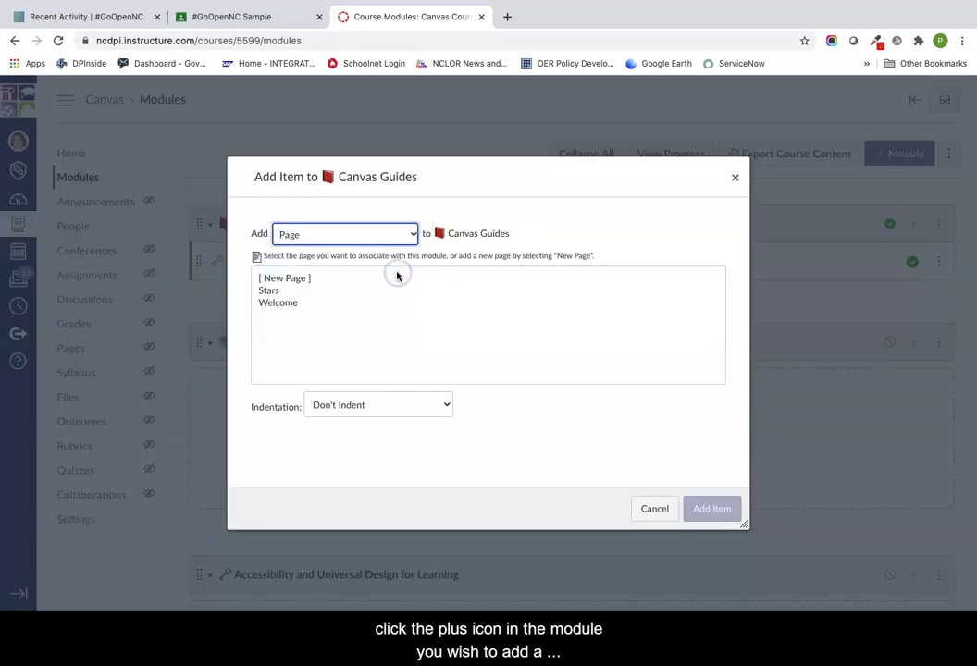
pyautogui.click(293, 279)
pyautogui.click(342, 414)
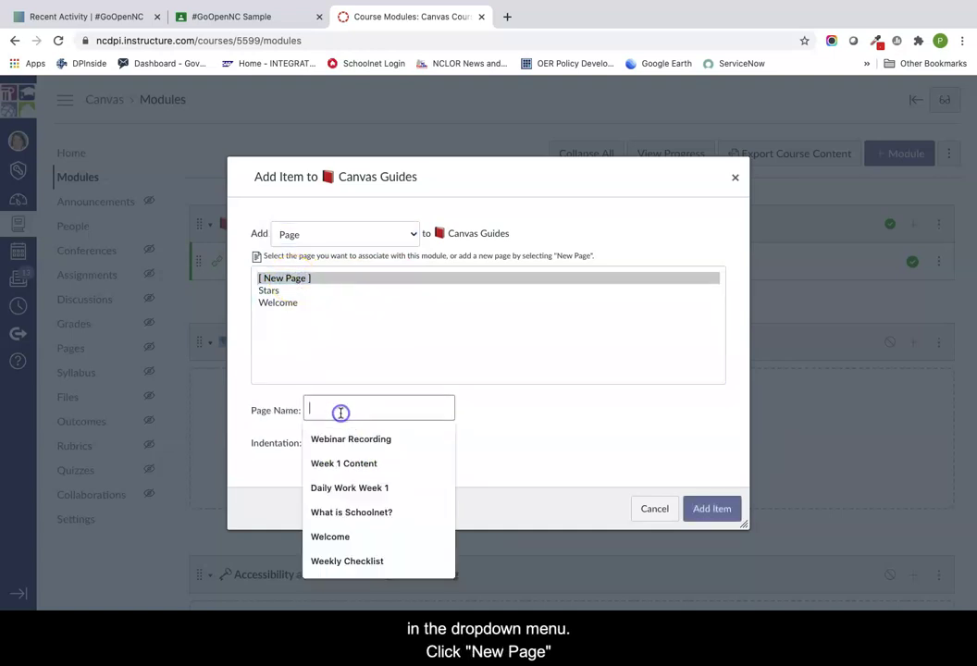
pyautogui.write('Turtles')
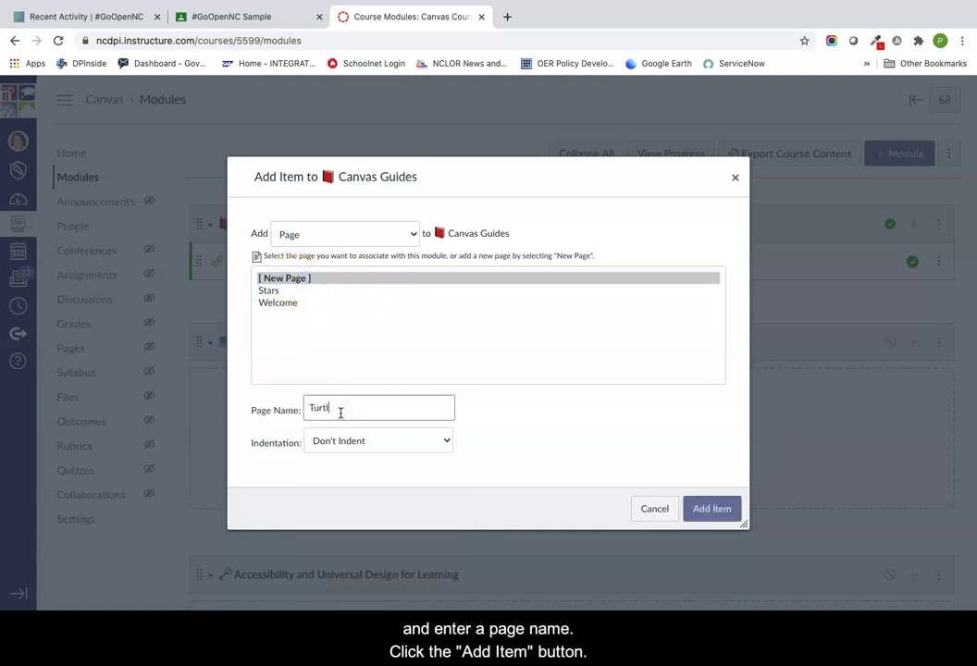
pyautogui.click(709, 510)
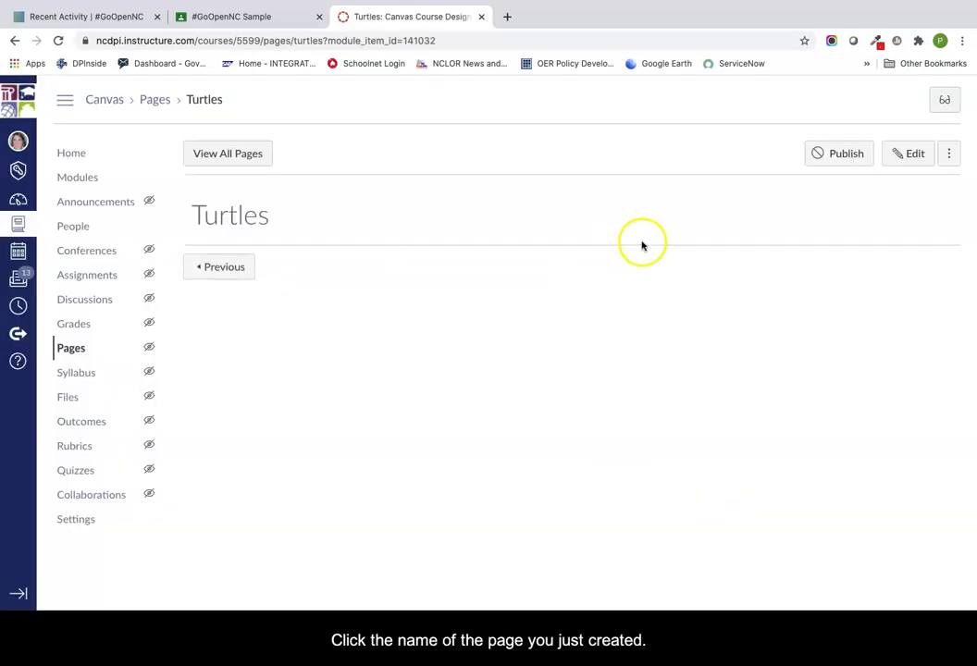
# - Edit the Turtles page and show all apps from the editor's apps dropdown
pyautogui.click(913, 154)
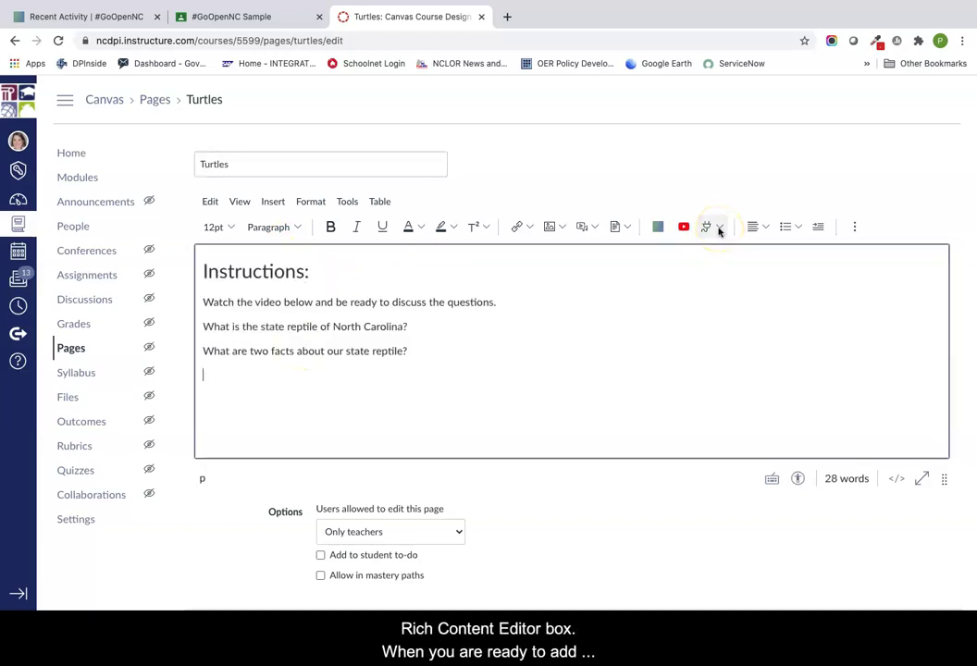
pyautogui.click(719, 232)
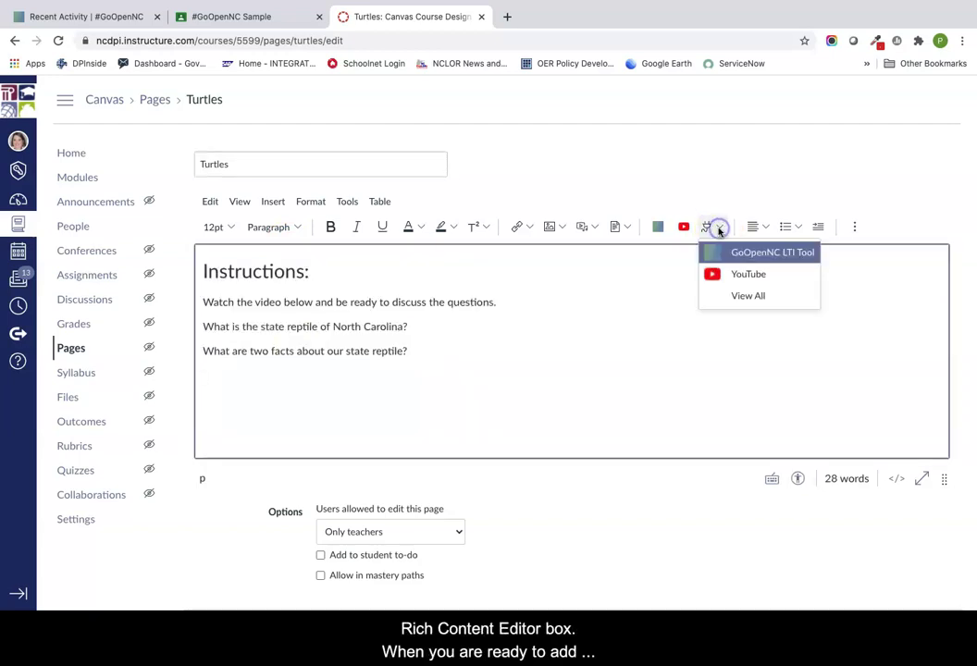
pyautogui.click(747, 302)
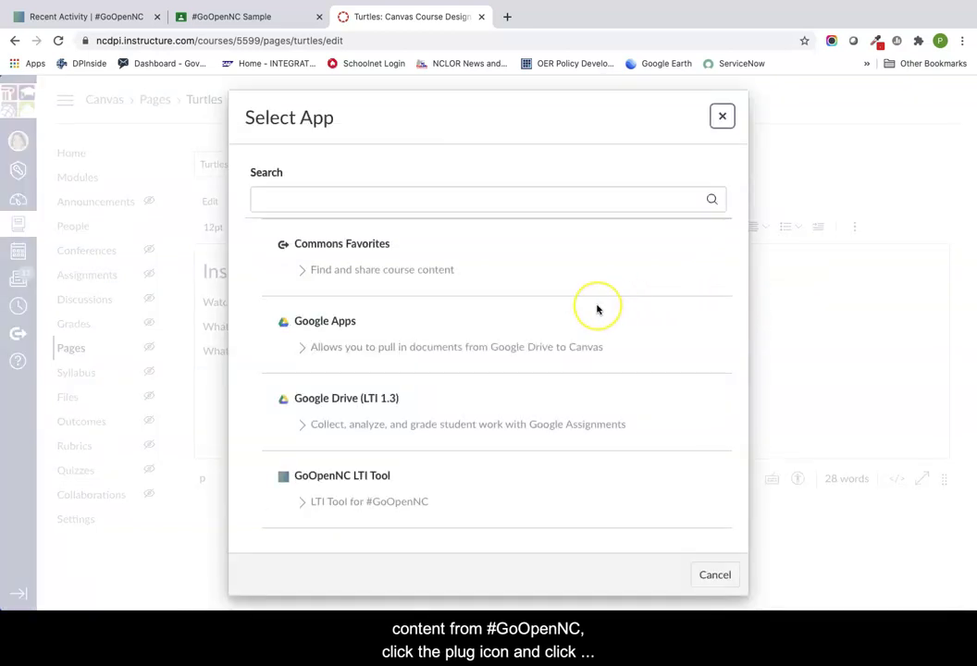
# - In GoOpenNC LTI Tool, browse the tabs, then open Resources from the NC Zoo on page 19
pyautogui.click(339, 478)
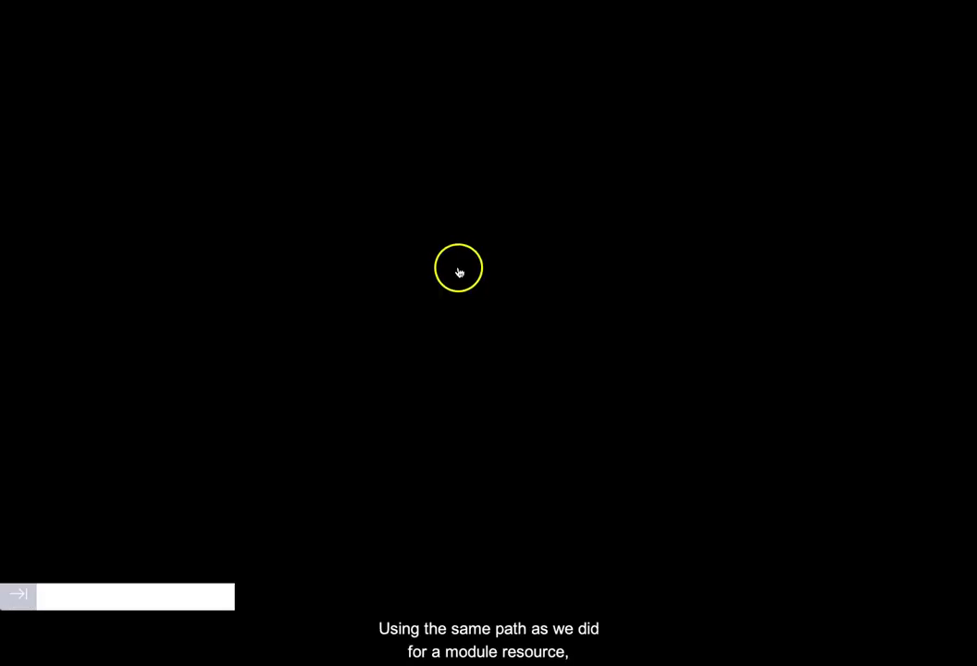
pyautogui.click(470, 252)
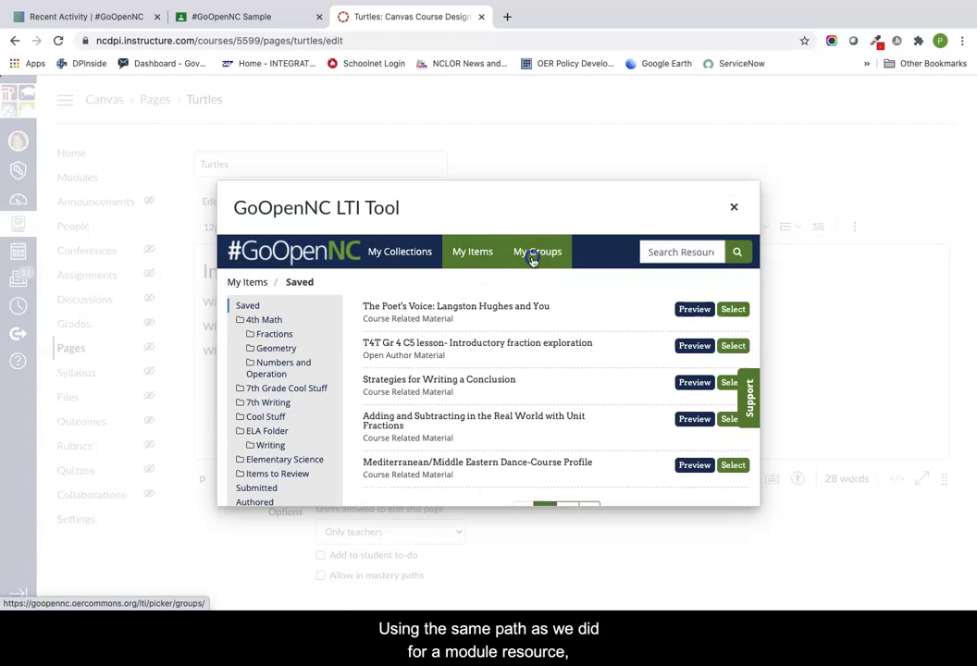
pyautogui.click(533, 261)
pyautogui.click(401, 251)
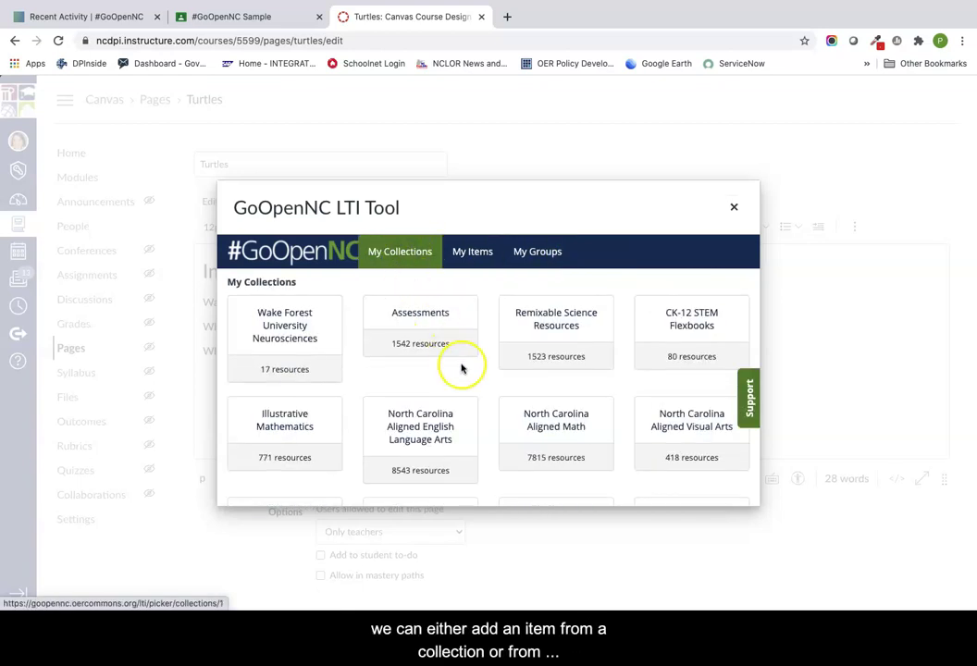
pyautogui.scroll(-3, 467, 374)
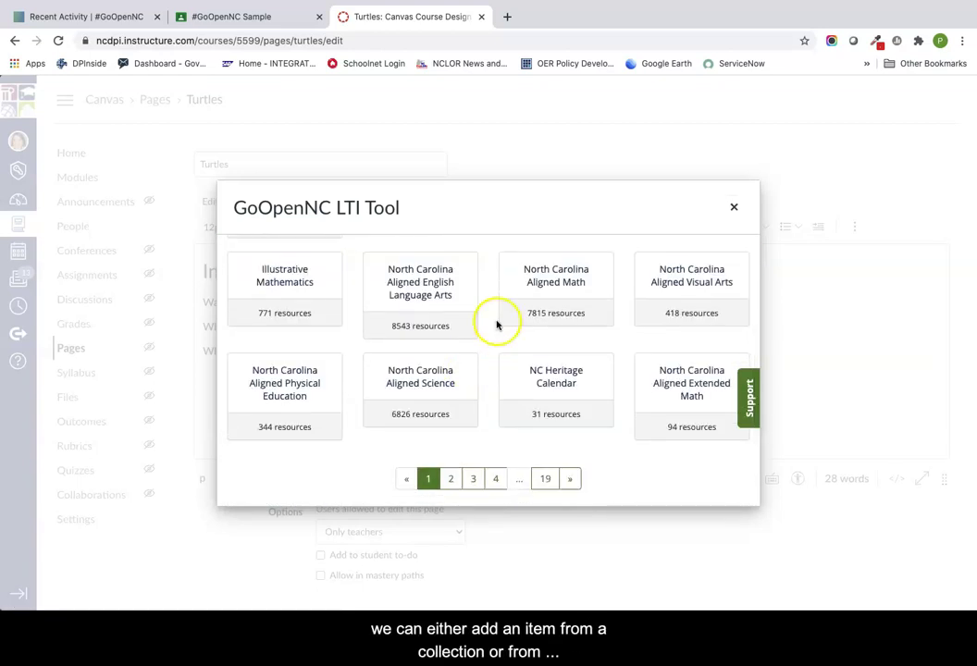
pyautogui.scroll(4, 496, 324)
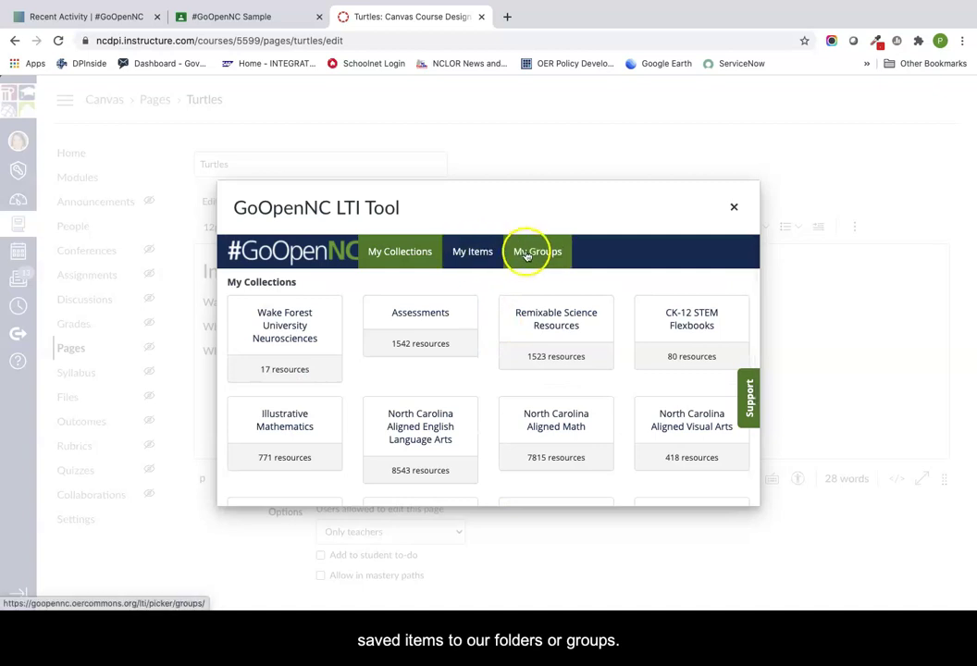
pyautogui.scroll(-3, 548, 462)
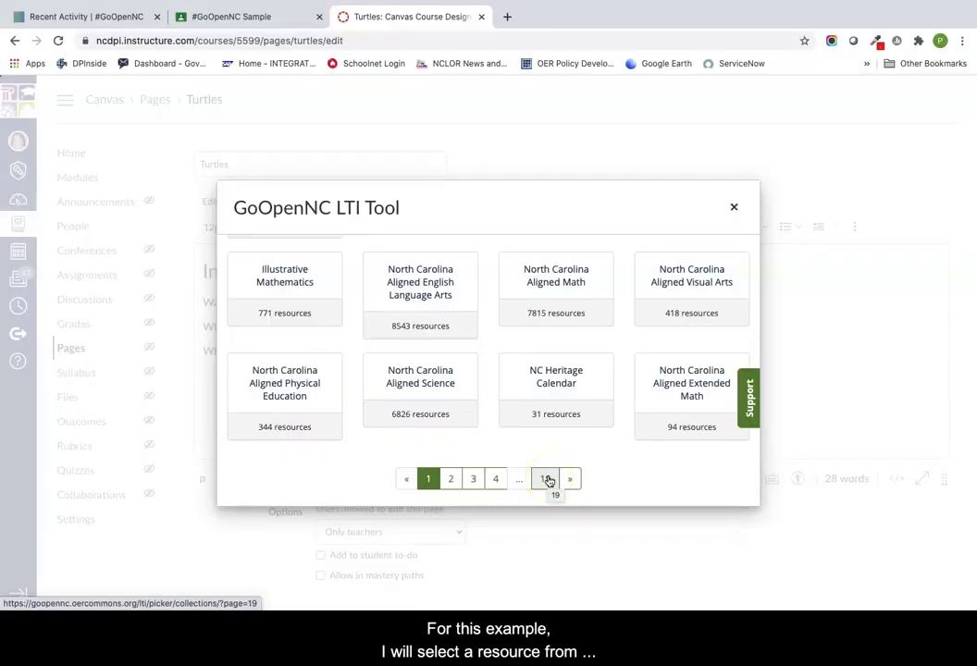
pyautogui.click(548, 479)
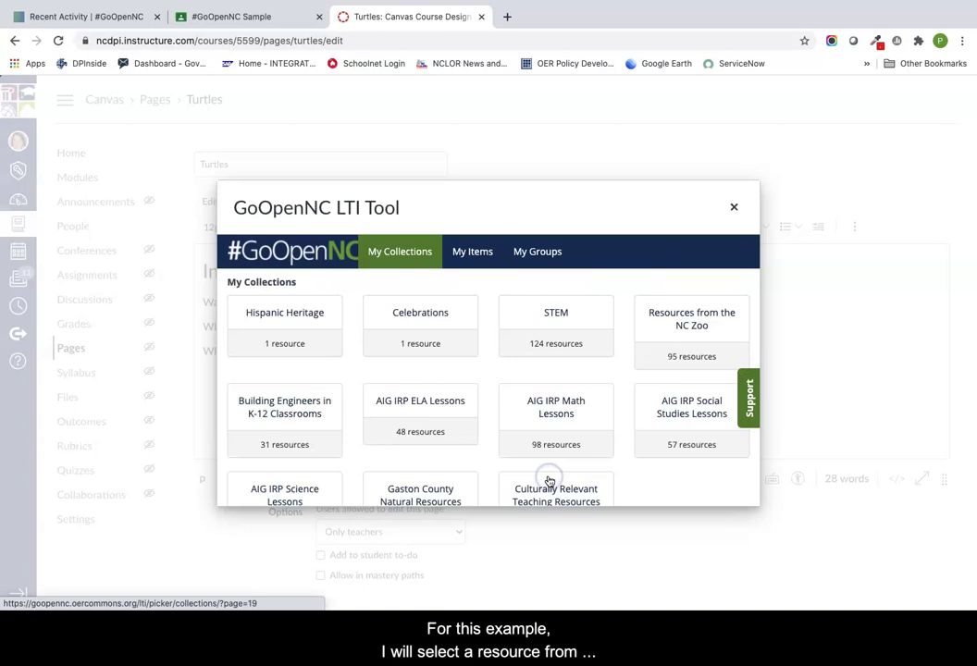
pyautogui.click(679, 329)
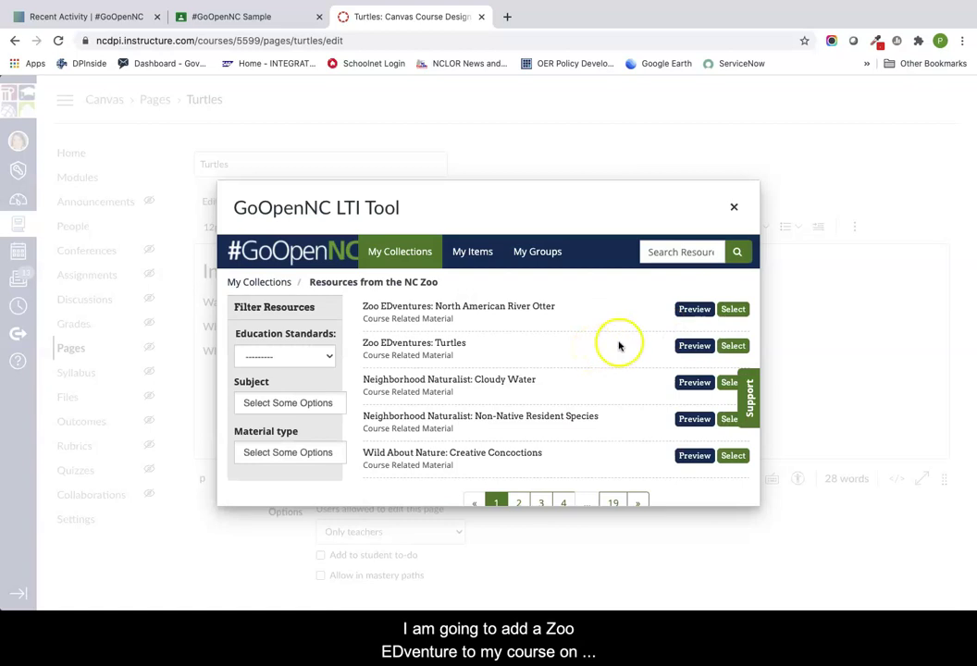
# - Embed Zoo EDventures: Turtles into the Turtles page
pyautogui.click(734, 347)
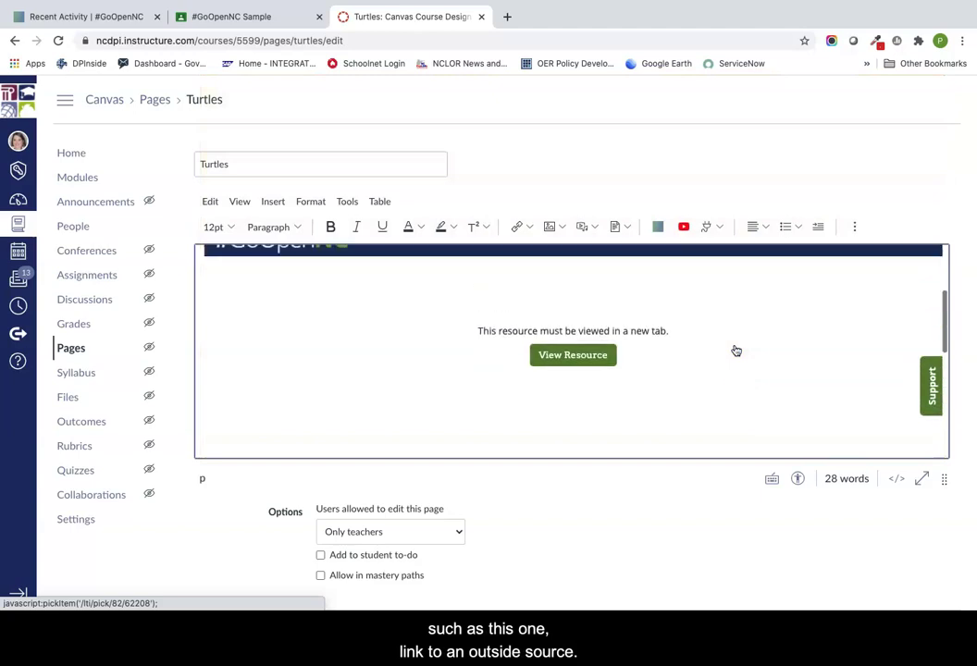
pyautogui.scroll(3, 735, 351)
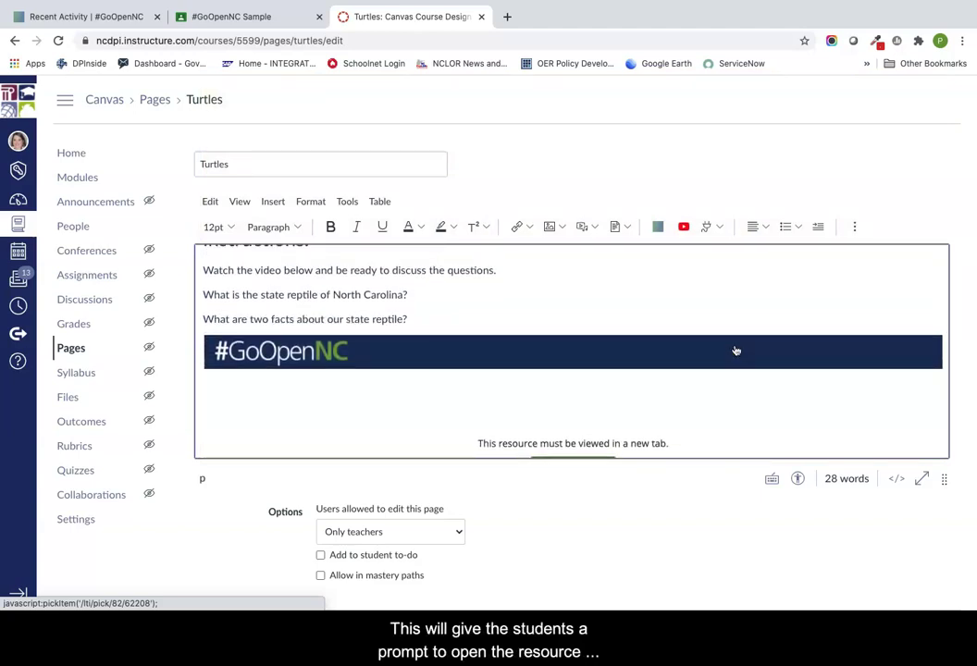
pyautogui.scroll(-3, 736, 351)
pyautogui.scroll(2, 736, 350)
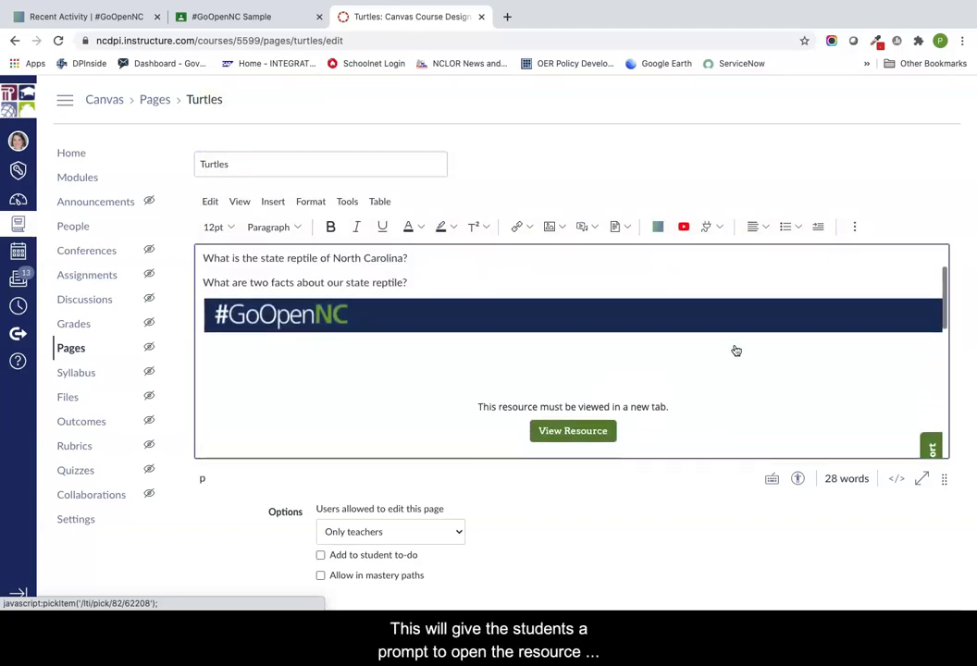
pyautogui.click(732, 372)
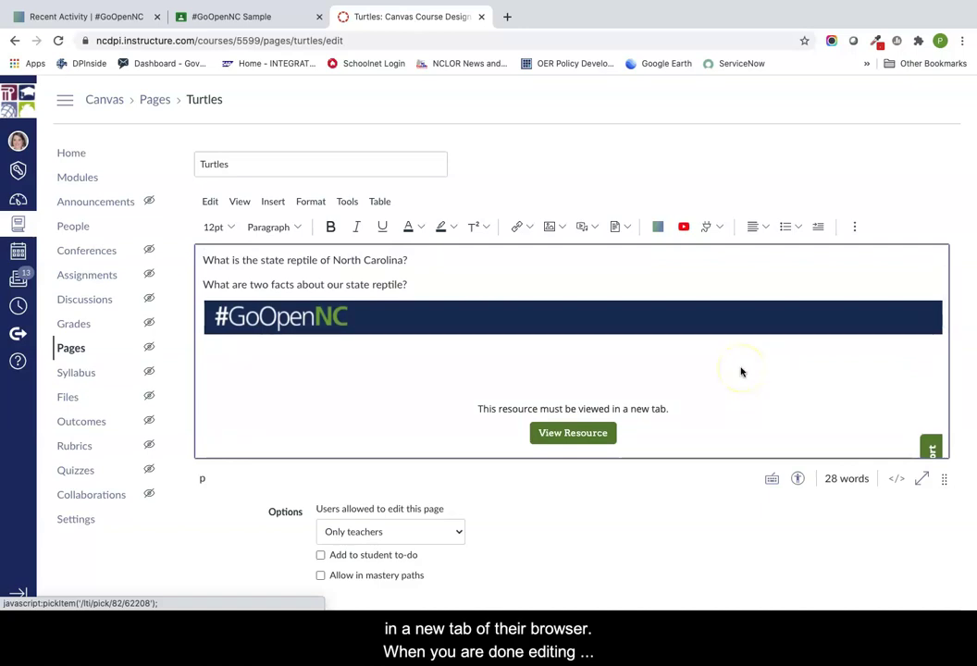
pyautogui.scroll(-3, 740, 372)
pyautogui.click(696, 392)
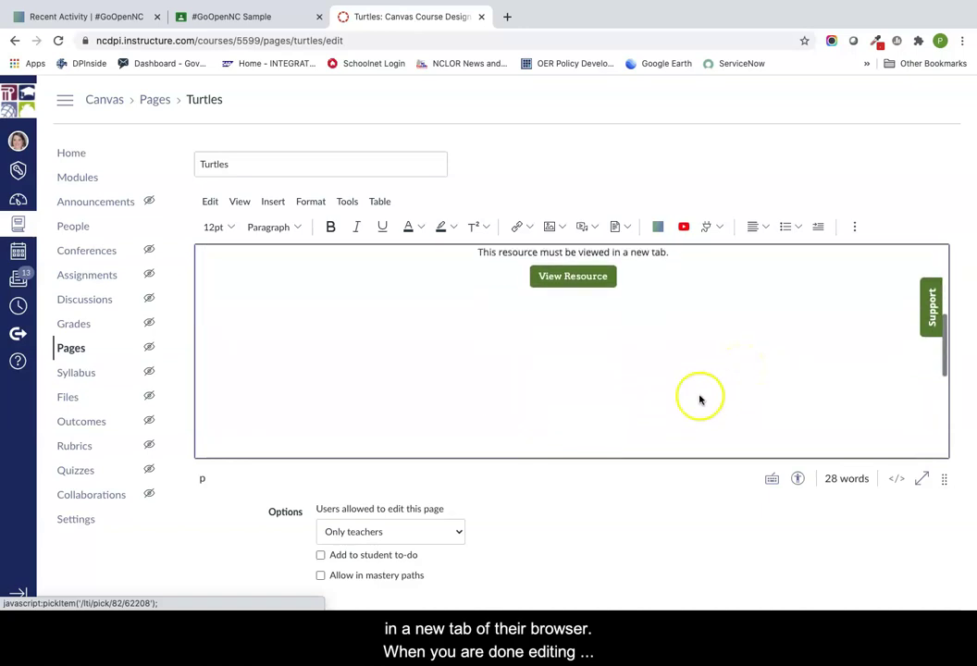
# - Save and publish the Turtles page and view it in Student View
pyautogui.scroll(-1, 746, 497)
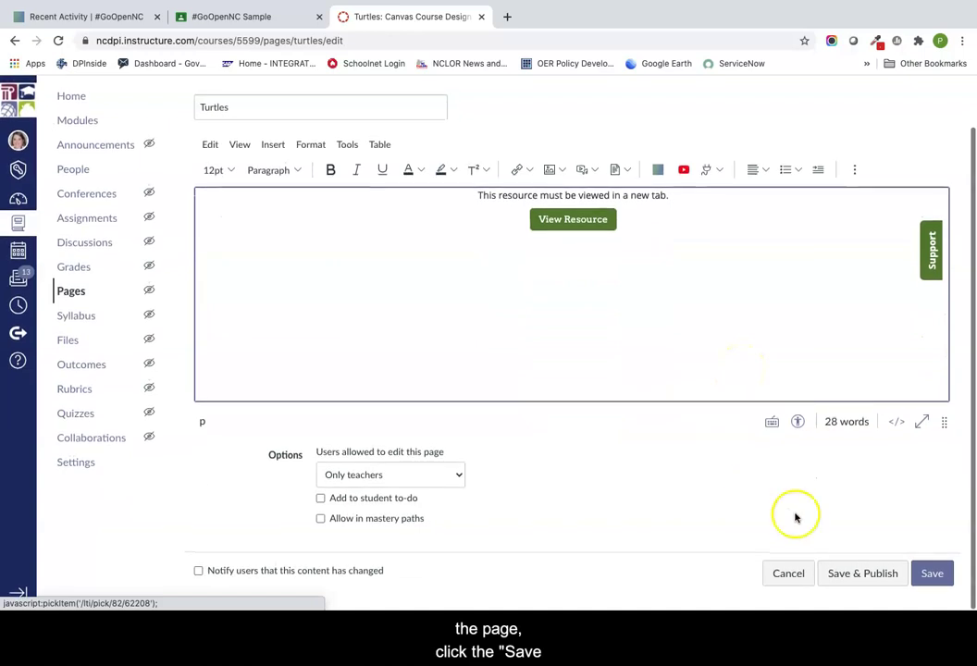
pyautogui.click(861, 575)
pyautogui.click(945, 100)
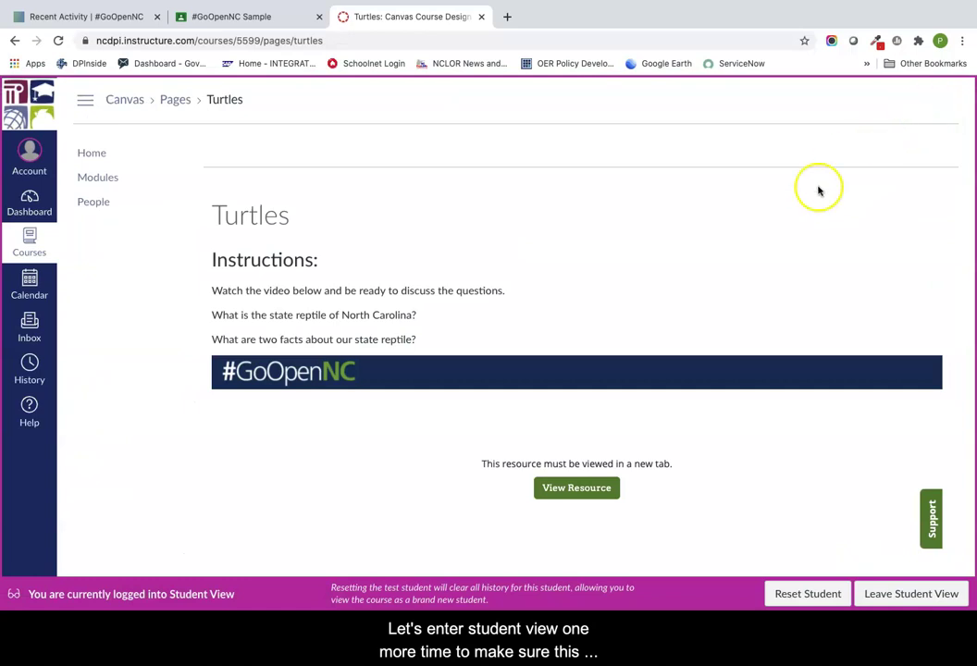
# - Open the embedded Zoo EDventures: Turtles video on YouTube, pause it, and close its tab
pyautogui.click(576, 489)
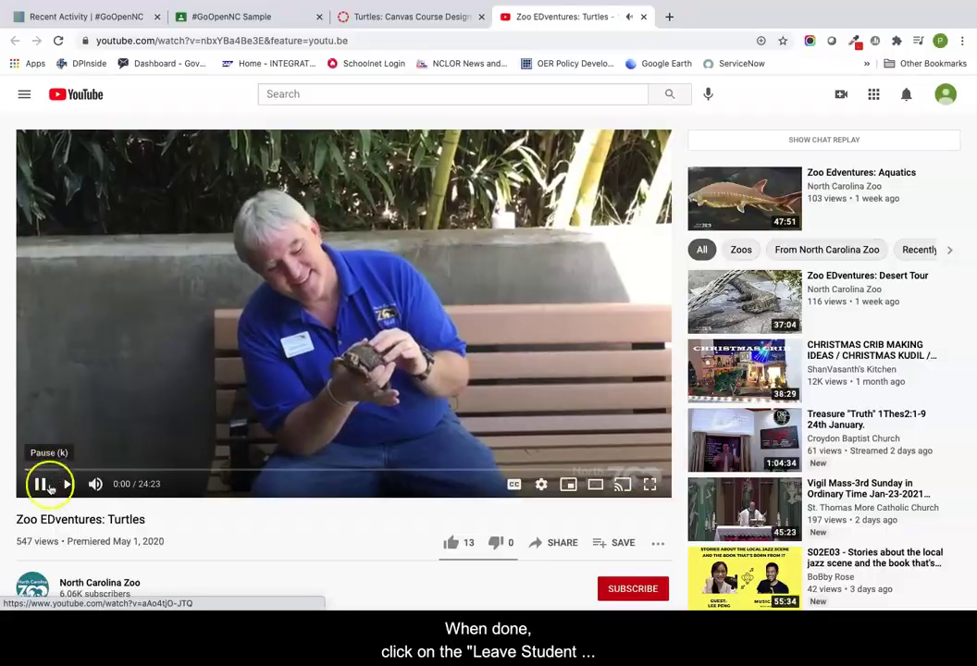
pyautogui.click(40, 484)
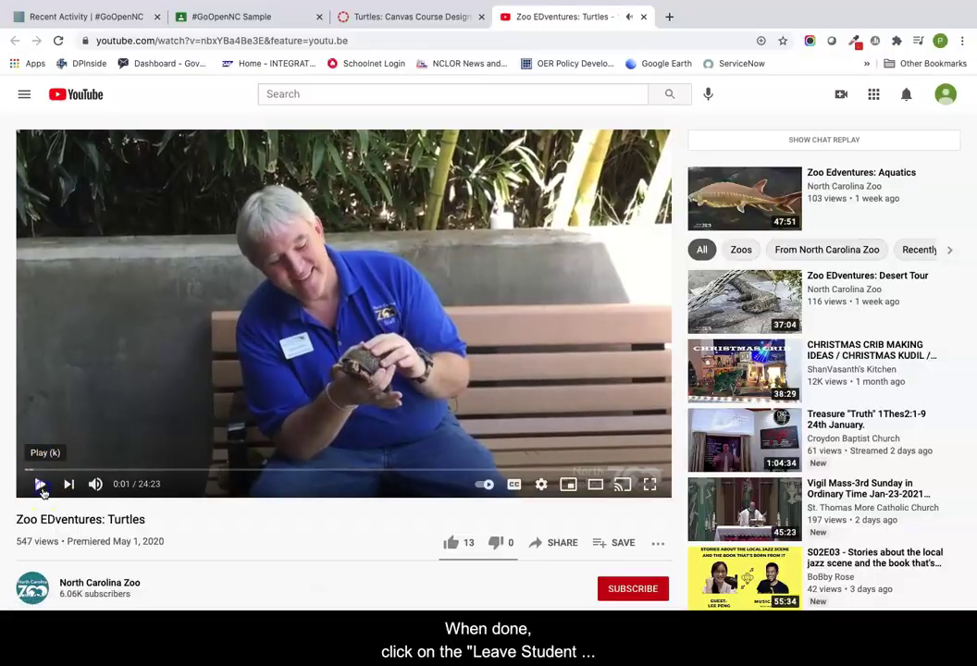
pyautogui.click(643, 17)
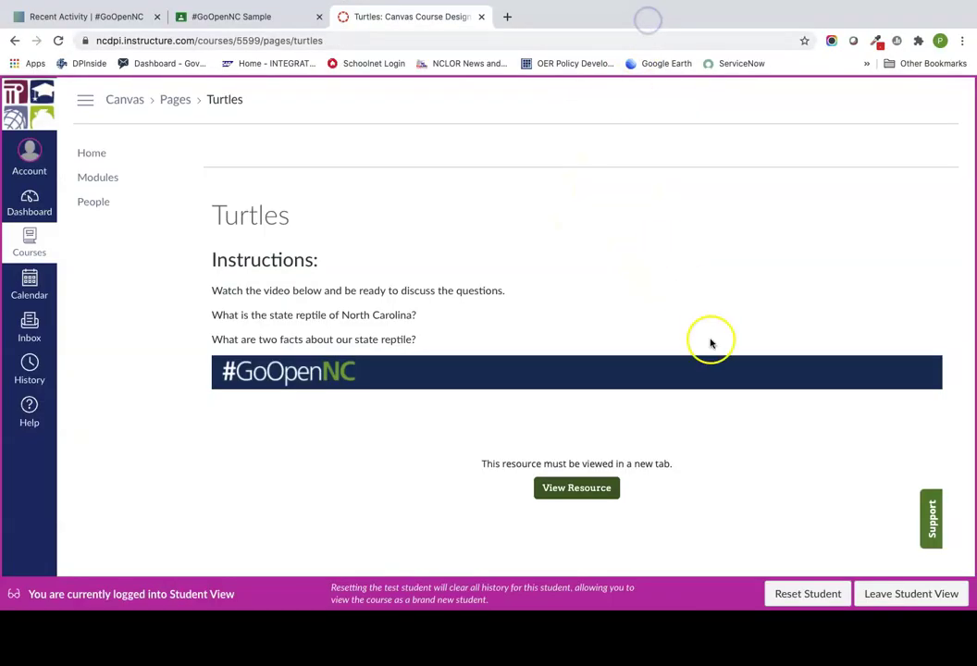
# - Leave Student View to return to the teacher view of the Turtles page
pyautogui.click(881, 595)
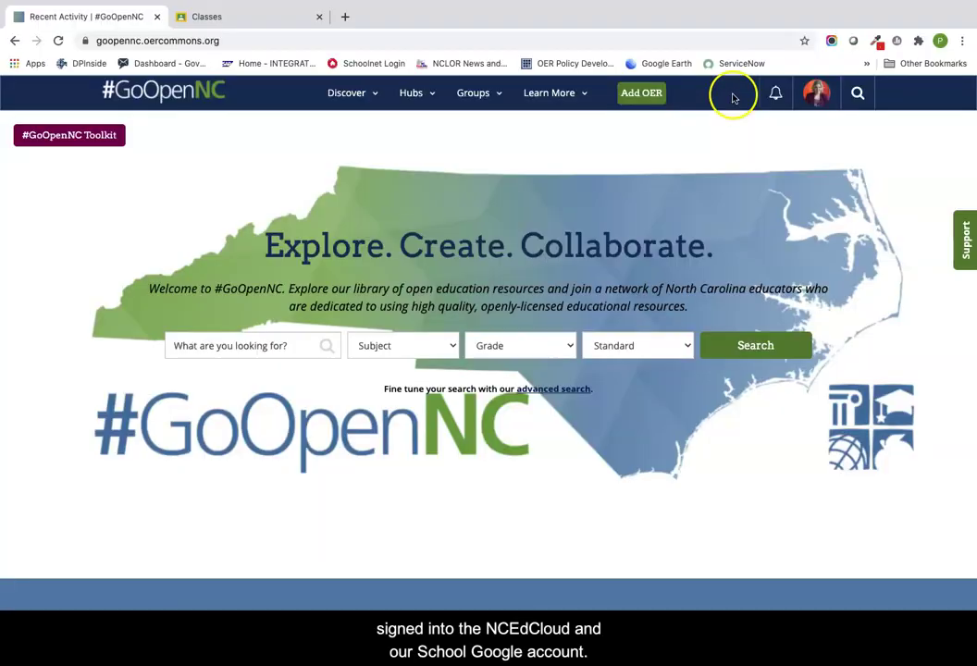
# - Glance at the Google Classroom tab and profile options, then return to the GoOpenNC homepage
pyautogui.click(243, 15)
pyautogui.click(100, 17)
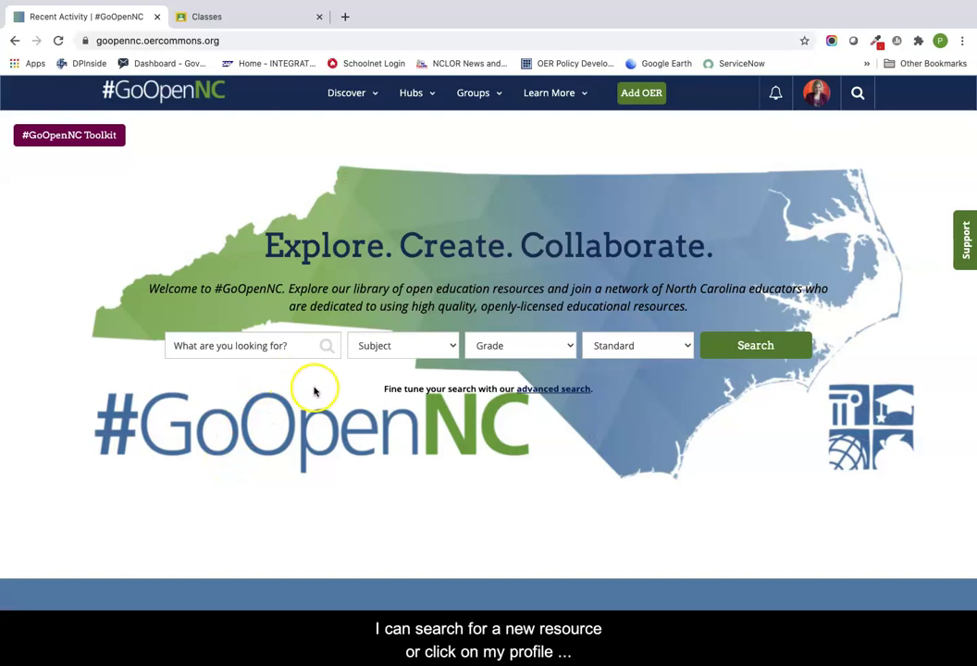
pyautogui.click(816, 93)
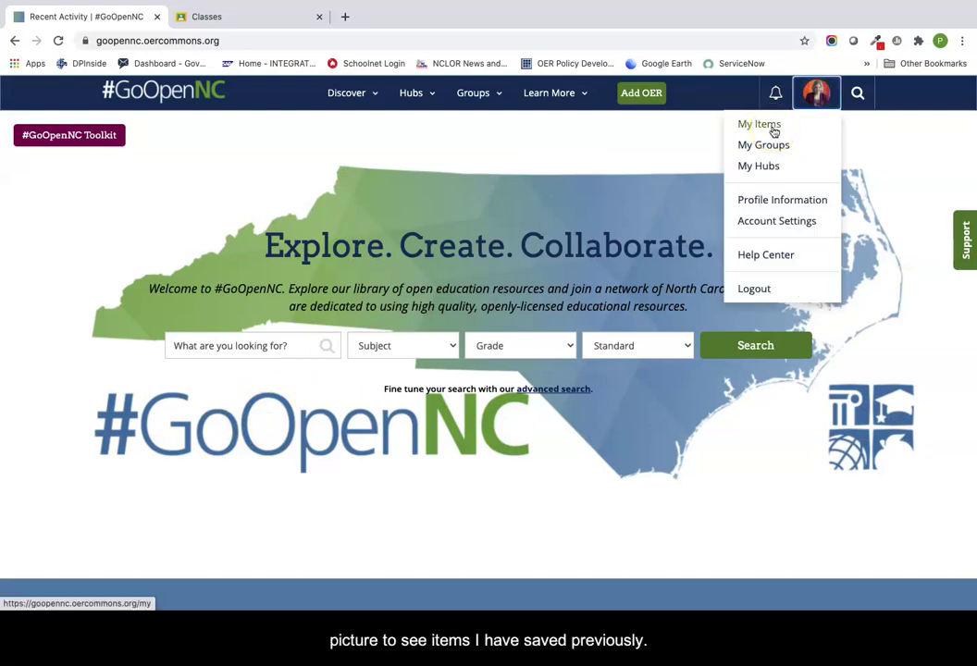
pyautogui.click(683, 148)
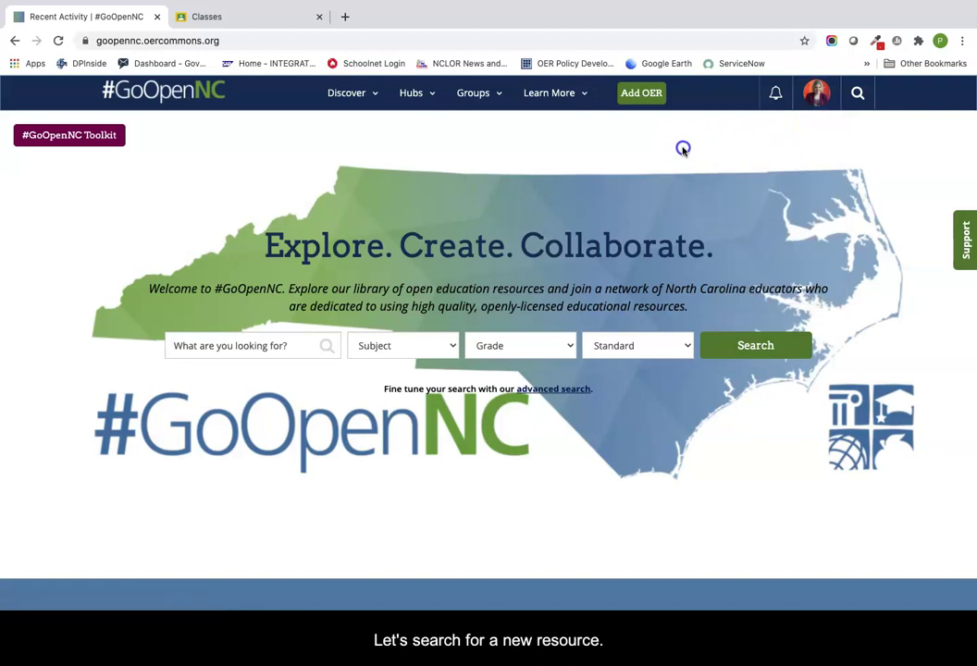
# - Search GoOpenNC for 'lunar eclipse' using the suggestion from typing 'lunar'
pyautogui.click(284, 347)
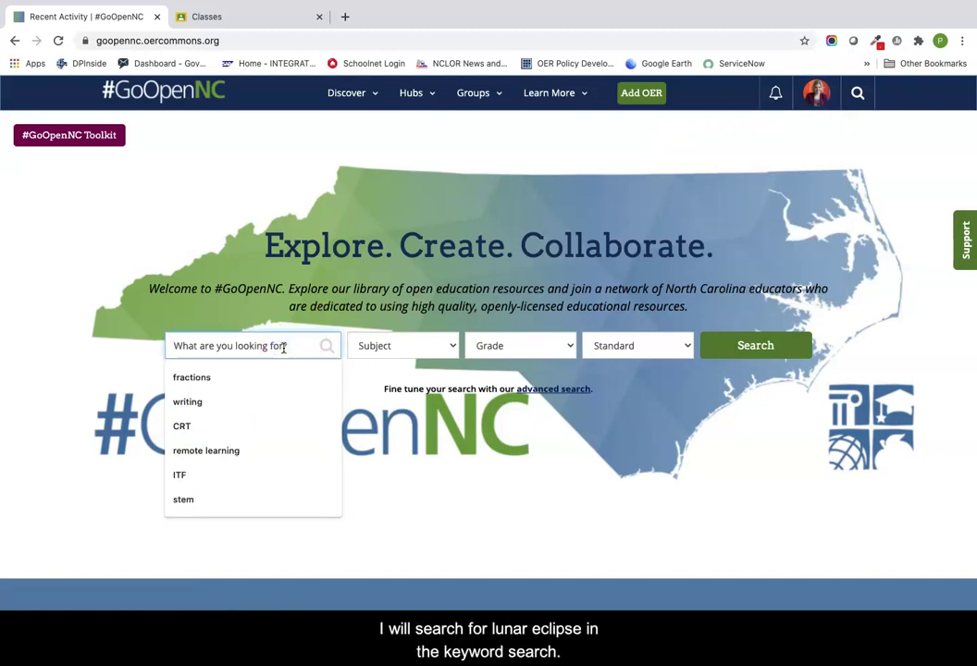
pyautogui.write('lunar')
pyautogui.click(269, 372)
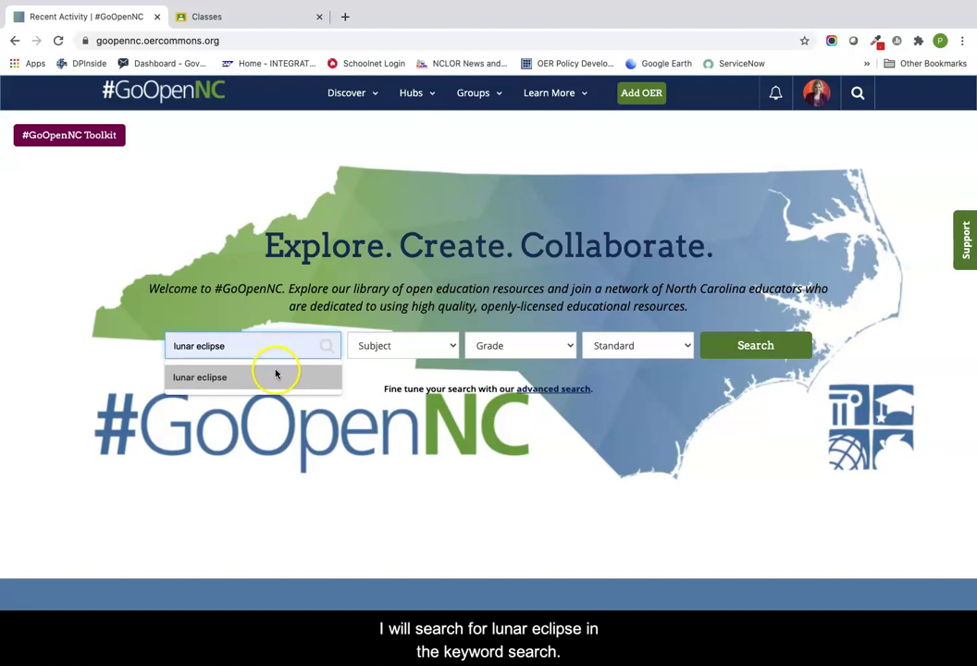
pyautogui.click(727, 349)
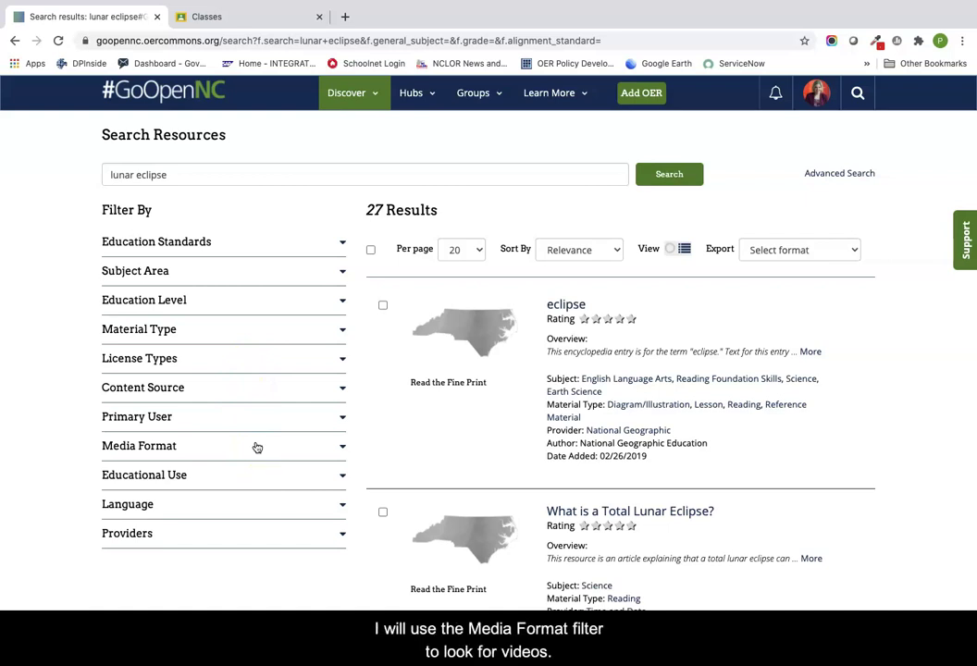
# - Filter the lunar eclipse results by Video format and open Lunar Eclipse Essentials.mp4
pyautogui.click(257, 448)
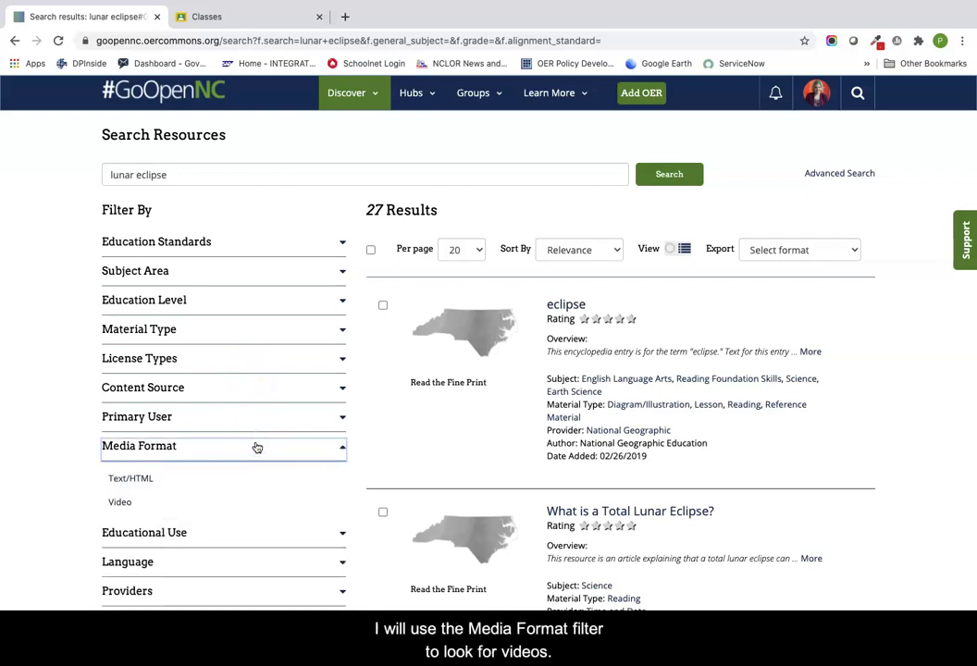
pyautogui.click(124, 504)
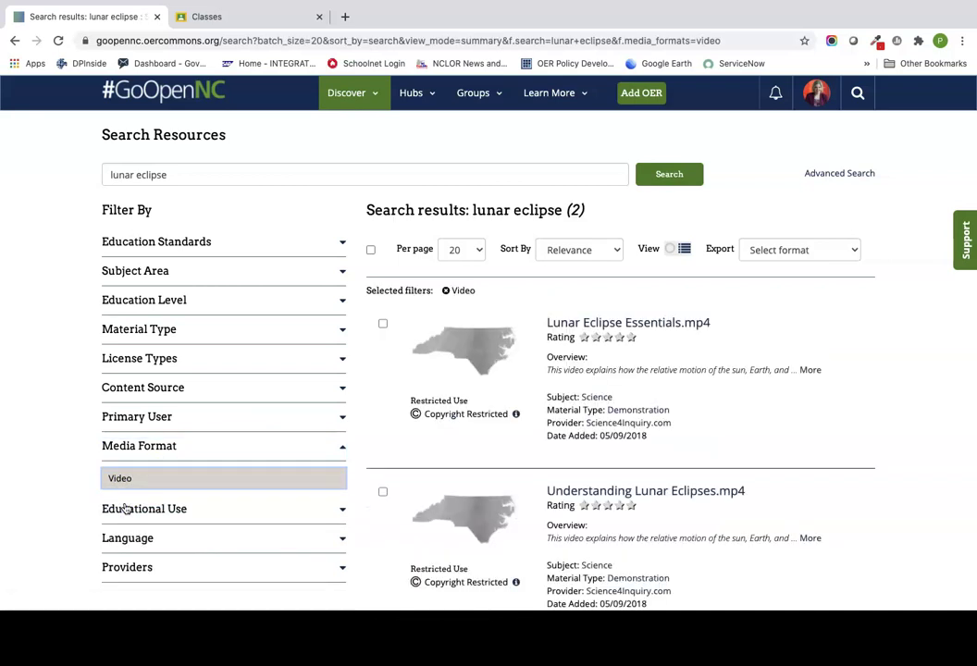
pyautogui.click(588, 325)
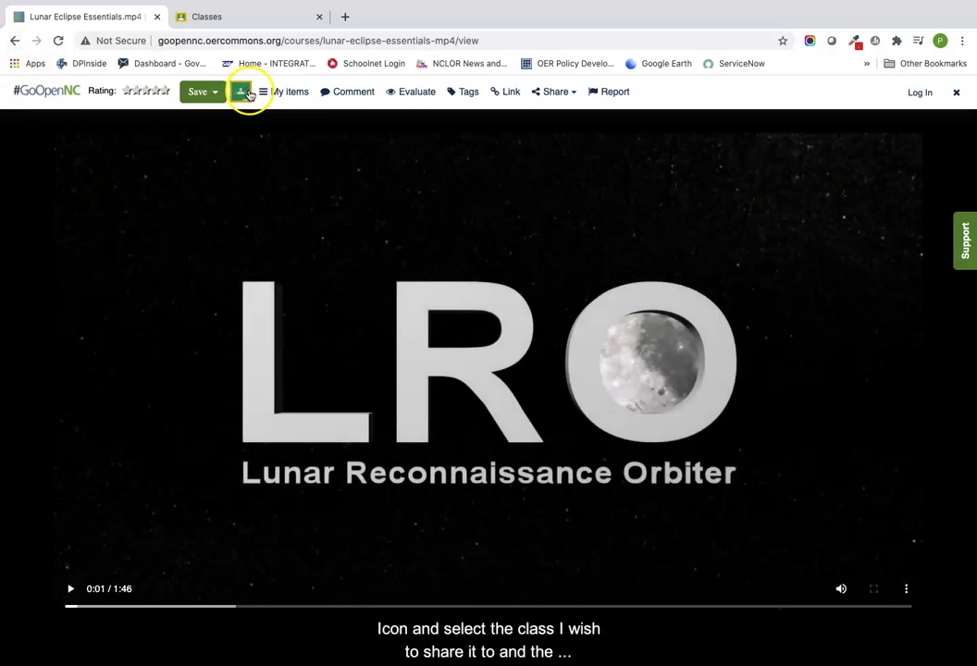
# - Share Lunar Eclipse Essentials.mp4 to the #GoOpenNC Sample class as a question
pyautogui.click(244, 91)
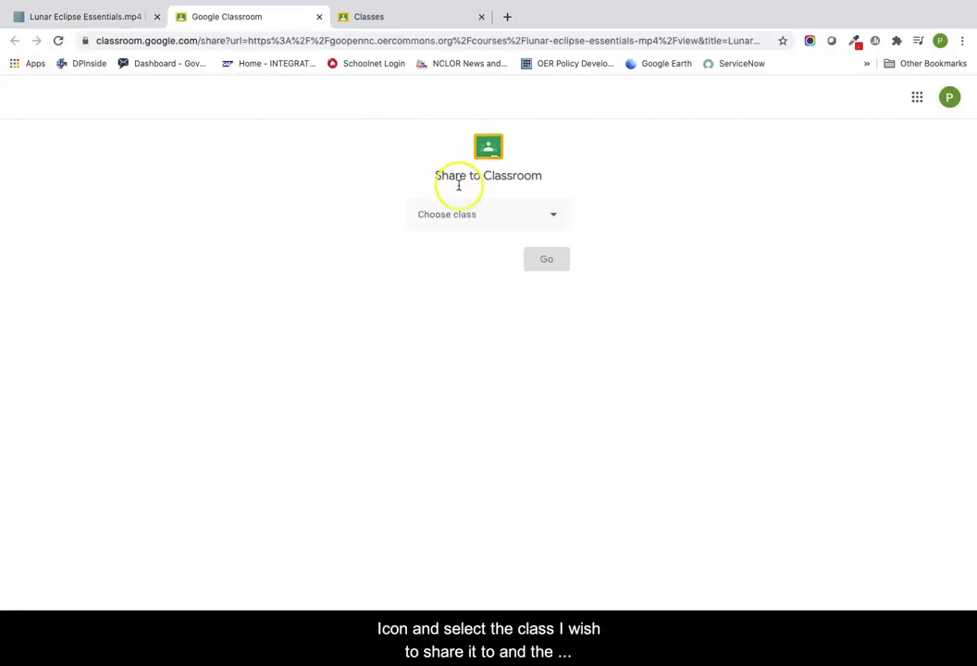
pyautogui.click(471, 213)
pyautogui.click(497, 283)
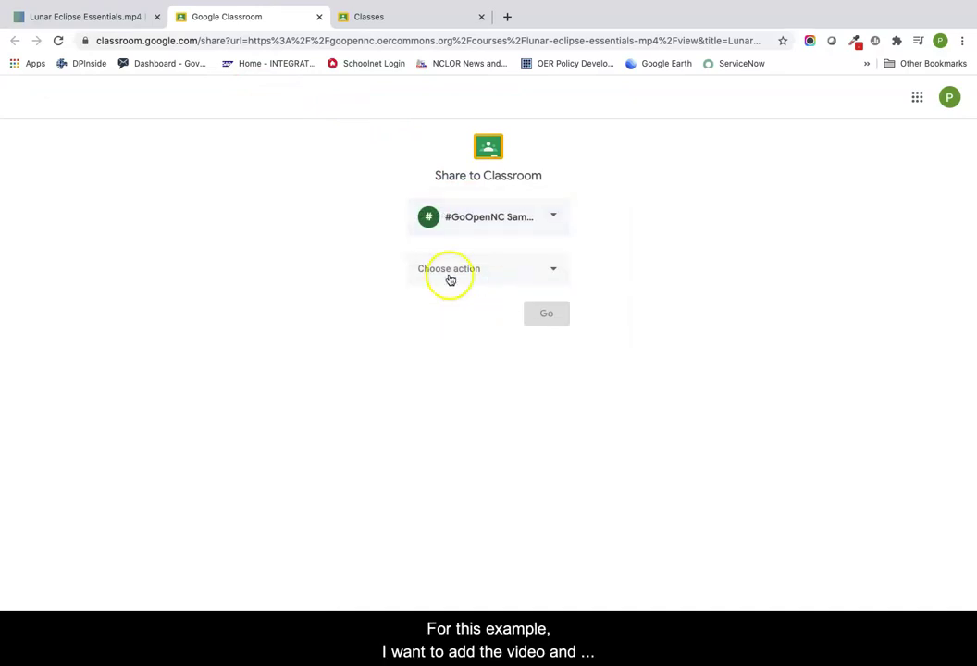
pyautogui.click(450, 274)
pyautogui.click(451, 342)
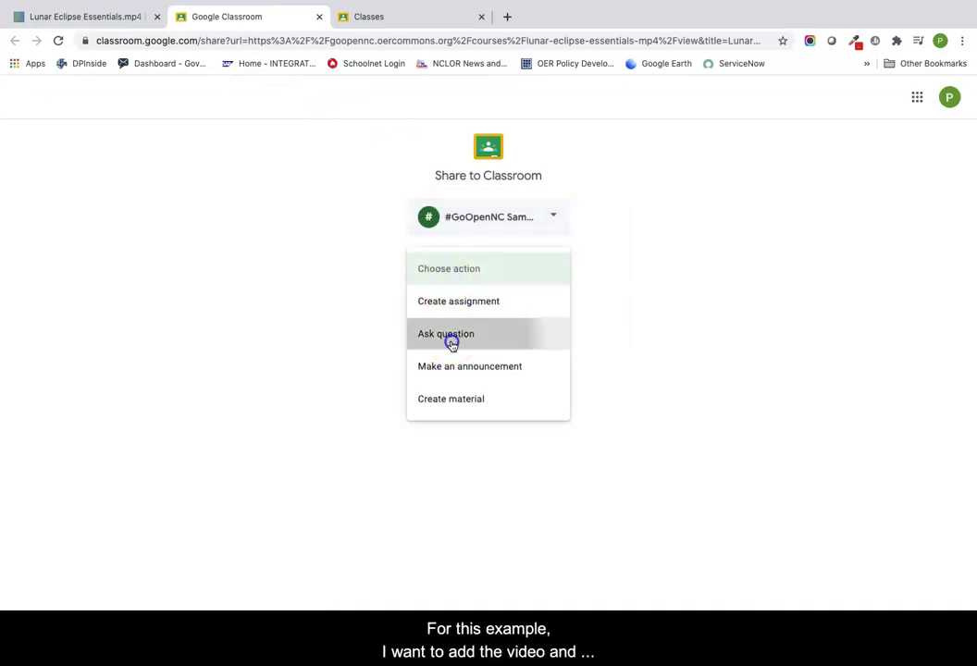
pyautogui.click(552, 313)
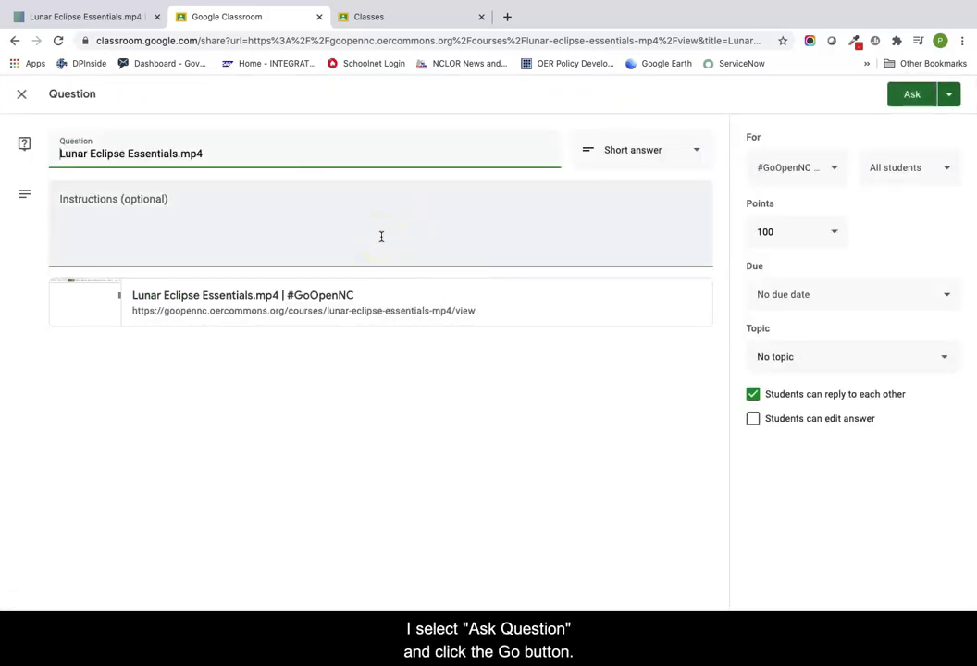
# - Post the 10-point question 'What does a lunar eclipse look like to an observer?' and view it
pyautogui.click(313, 212)
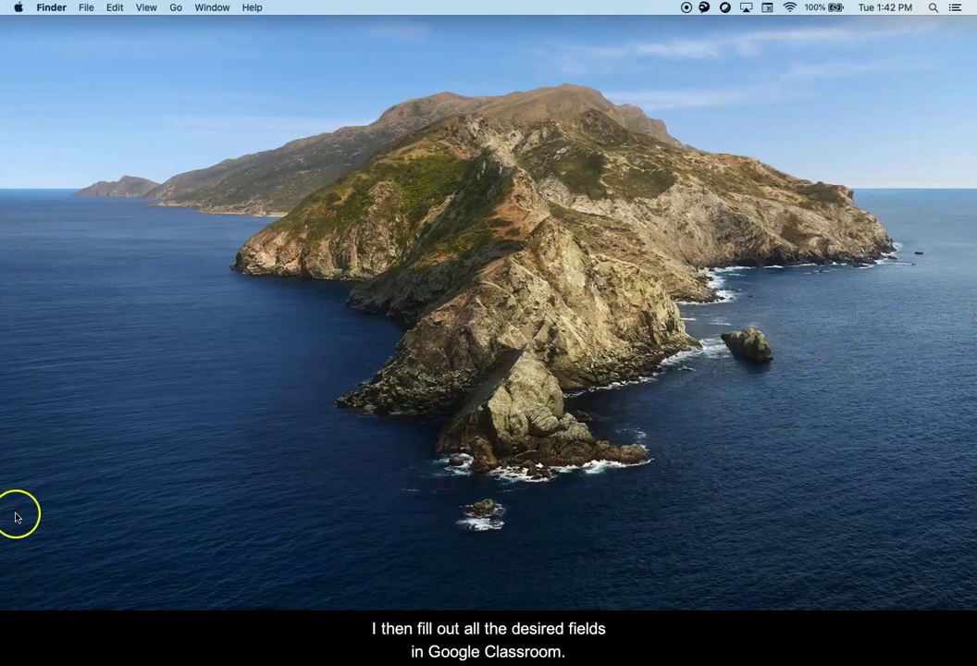
pyautogui.click(951, 97)
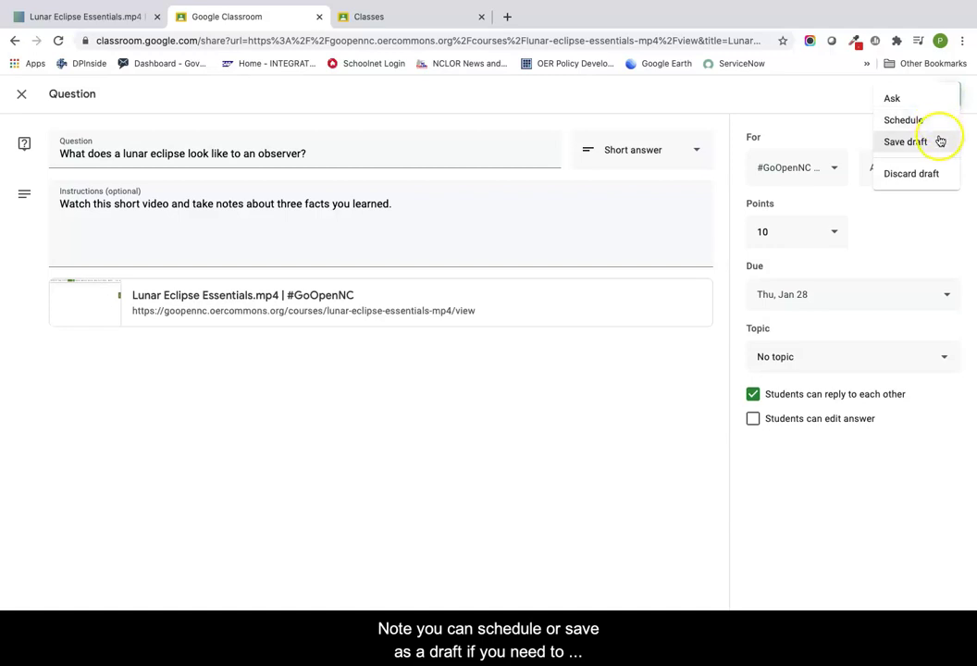
pyautogui.click(810, 104)
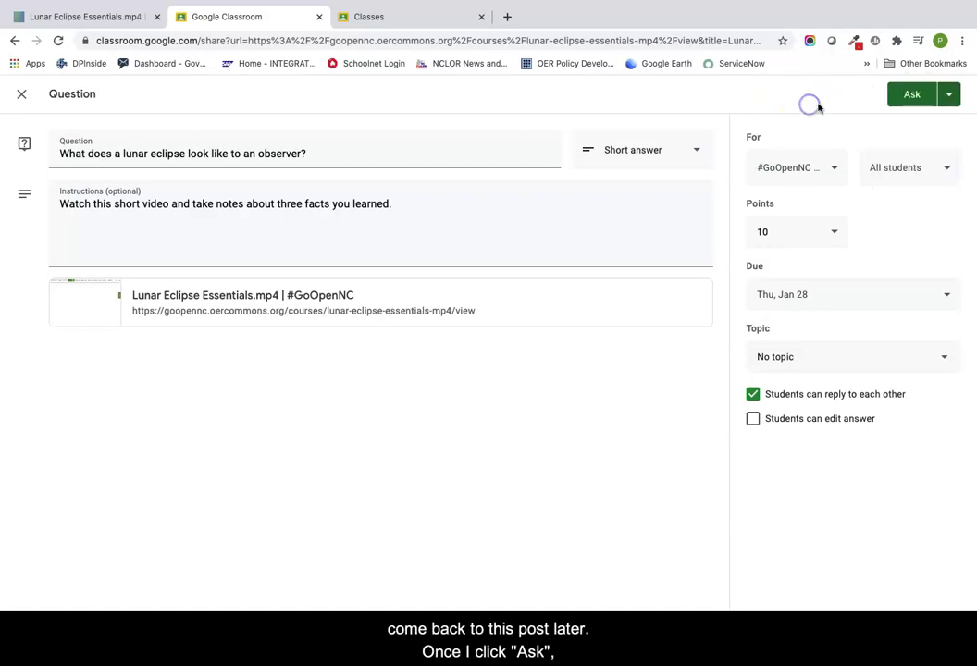
pyautogui.click(909, 96)
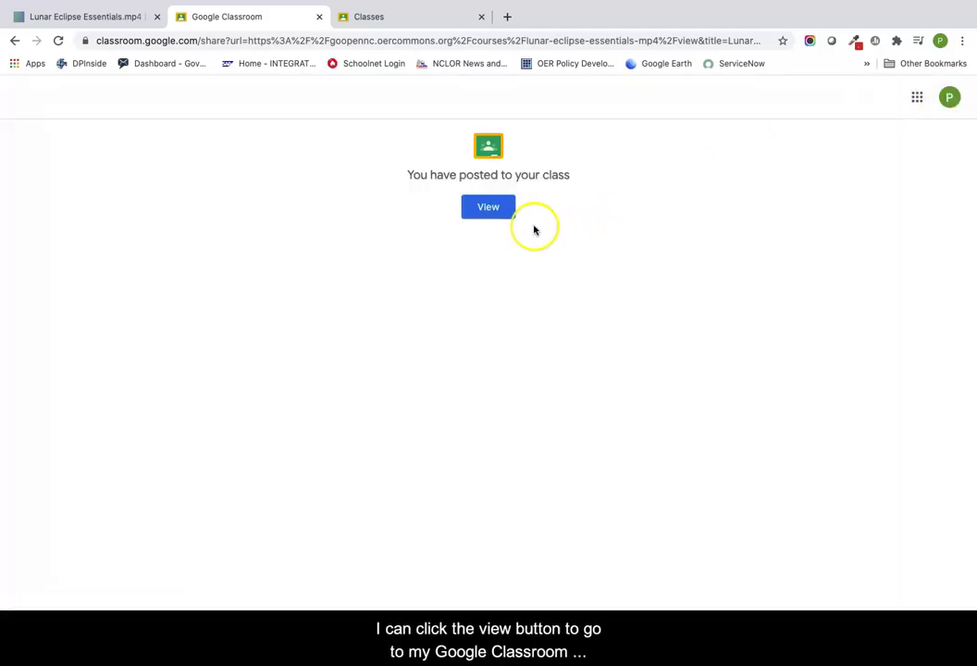
pyautogui.click(482, 212)
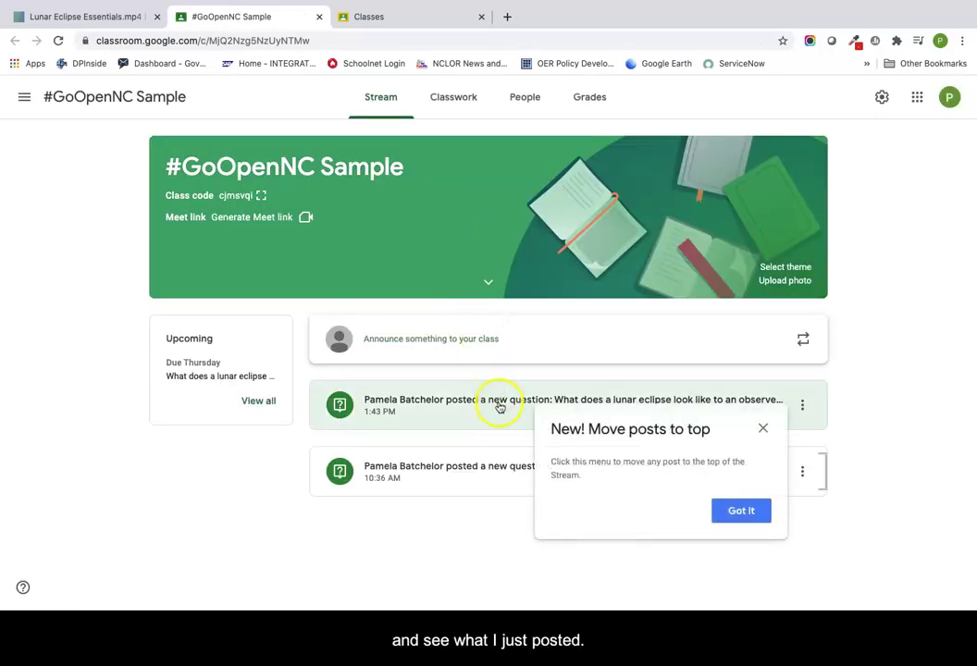
pyautogui.click(498, 408)
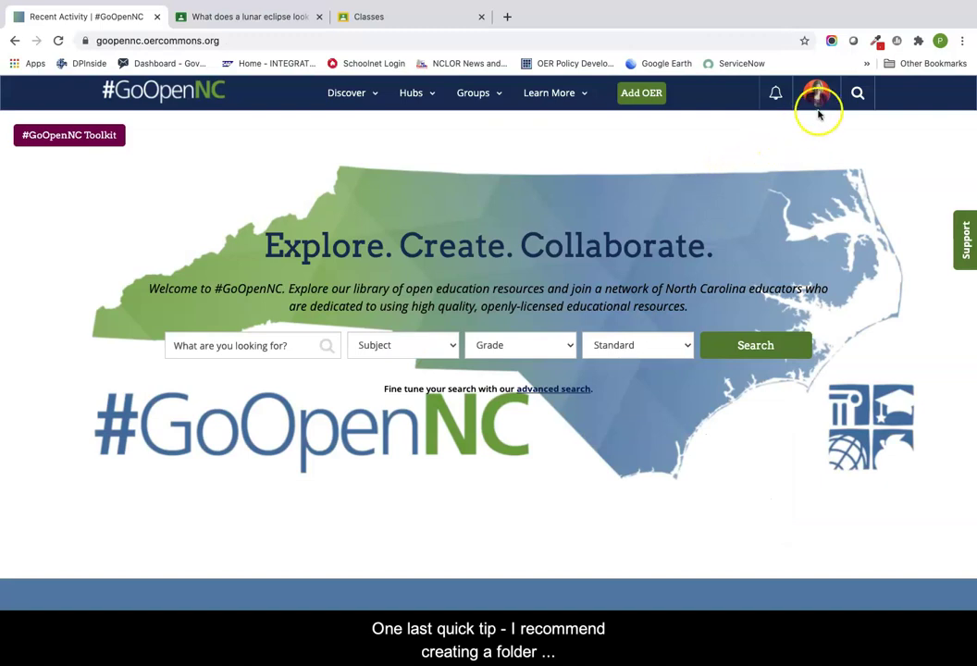
# - Under My Items, add a new folder titled 'Student Faves' and save it
pyautogui.click(818, 104)
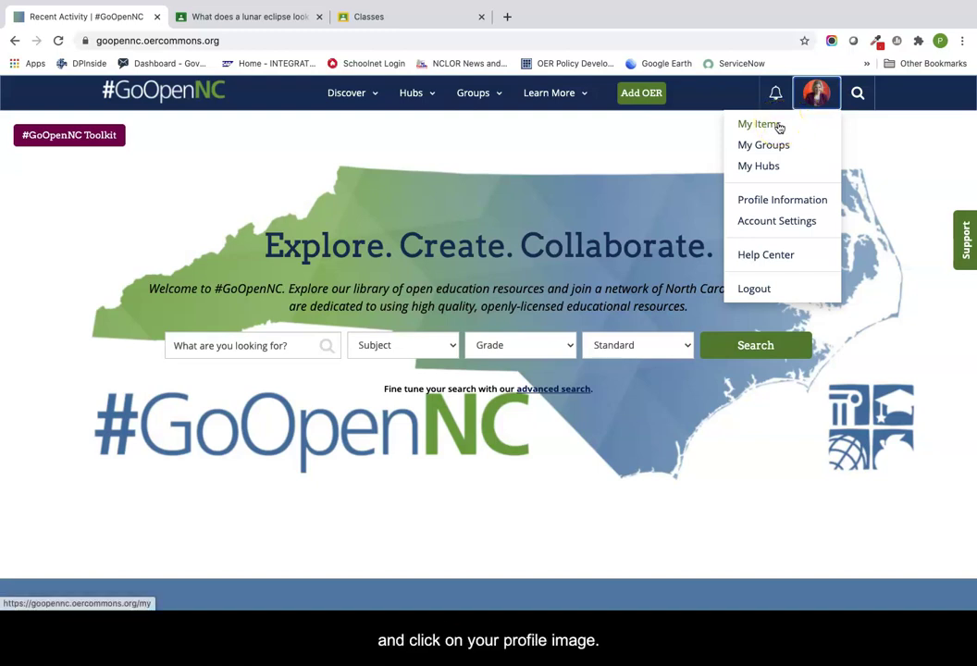
pyautogui.click(779, 128)
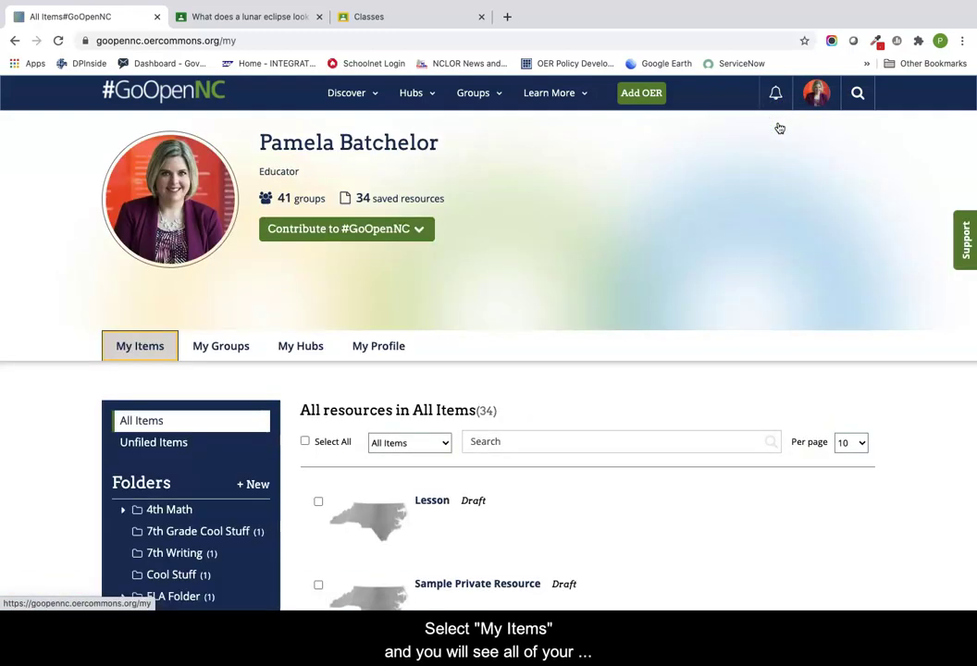
pyautogui.scroll(-3, 425, 328)
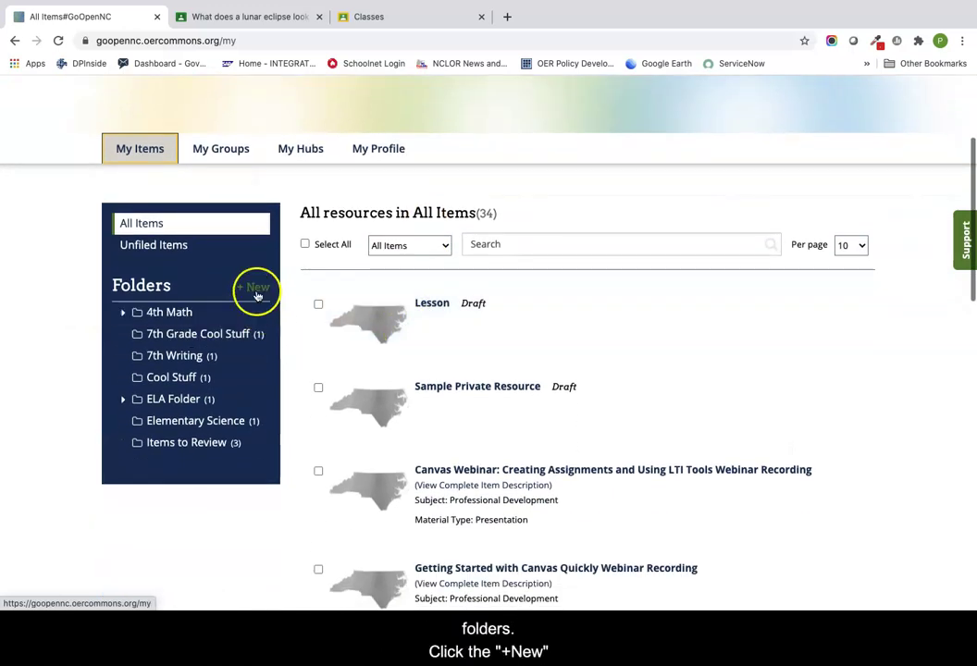
pyautogui.click(255, 287)
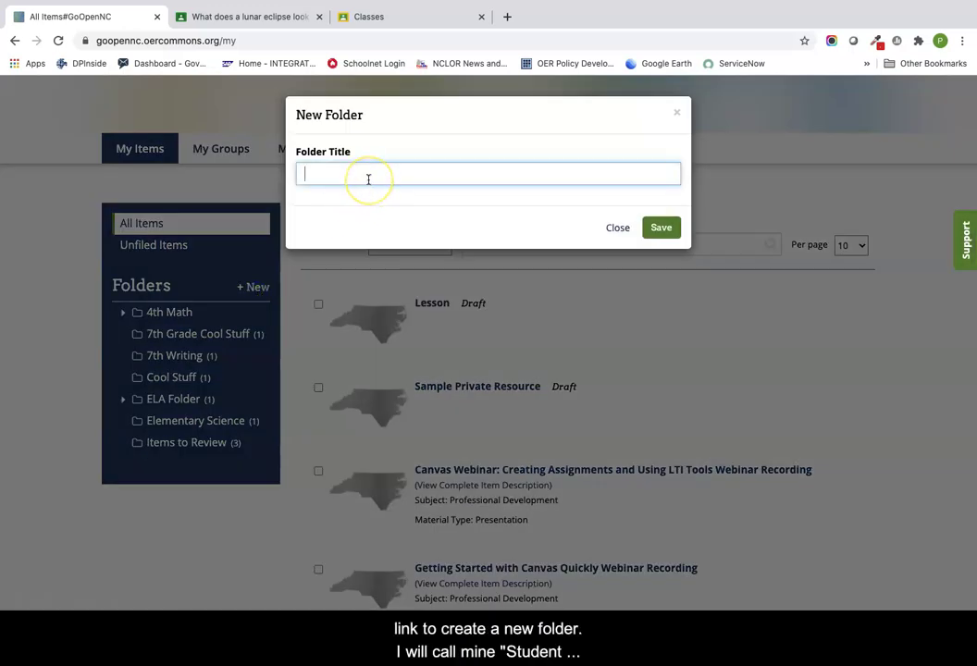
pyautogui.write('Student')
pyautogui.write('Faves')
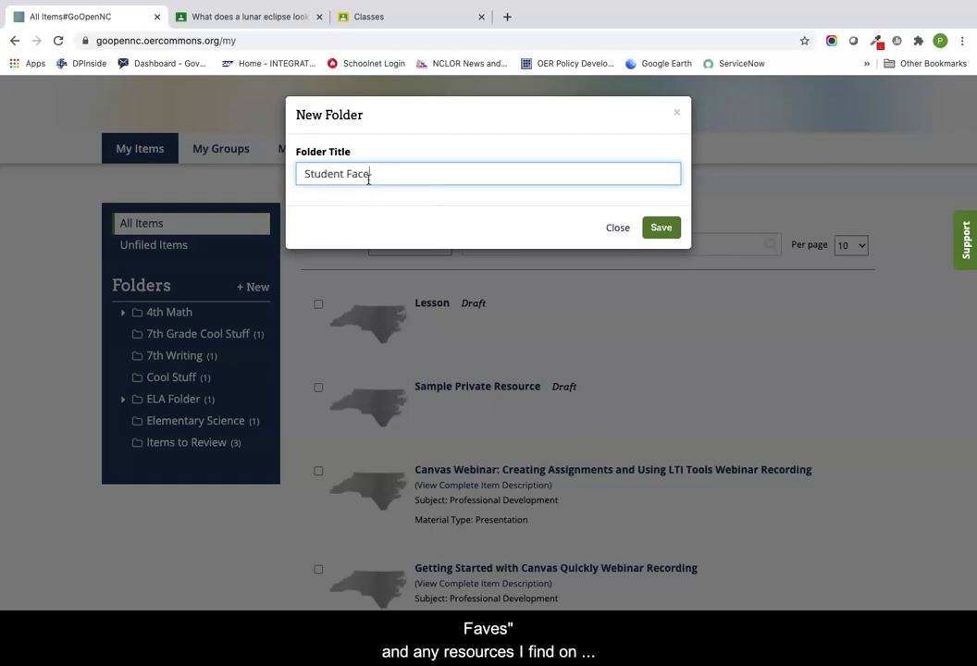
pyautogui.click(655, 226)
pyautogui.scroll(5, 444, 215)
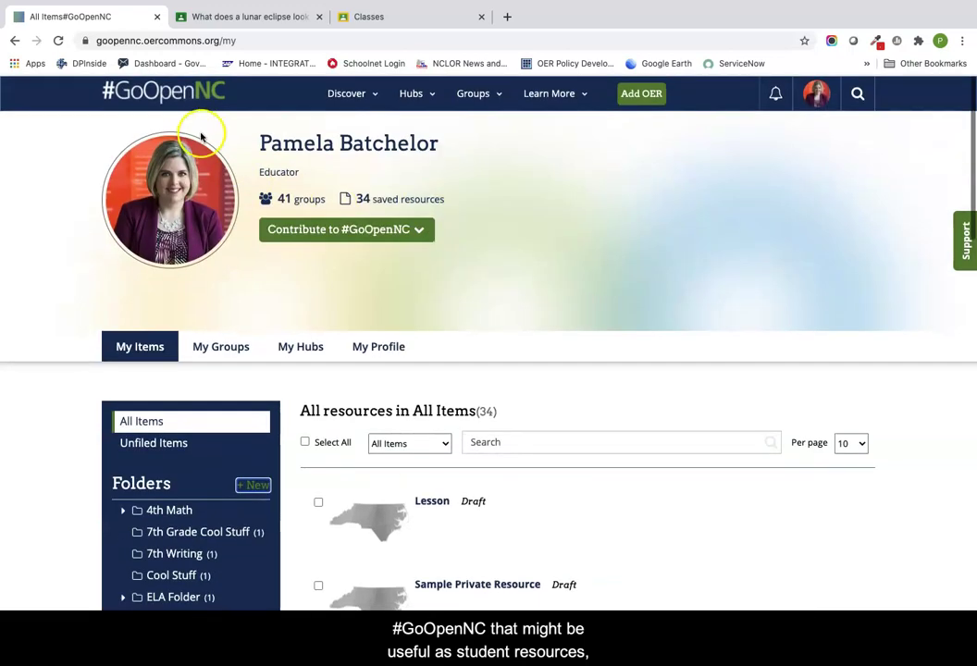
# - Browse all resources, open 0-20 Counting, and save it to the Student Faves folder
pyautogui.click(193, 89)
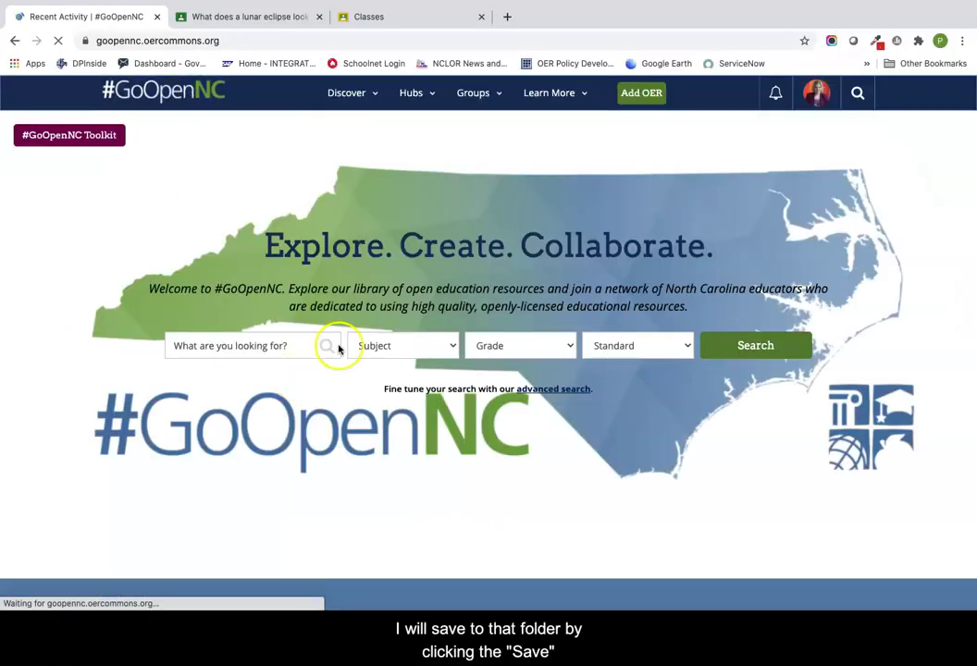
pyautogui.click(739, 350)
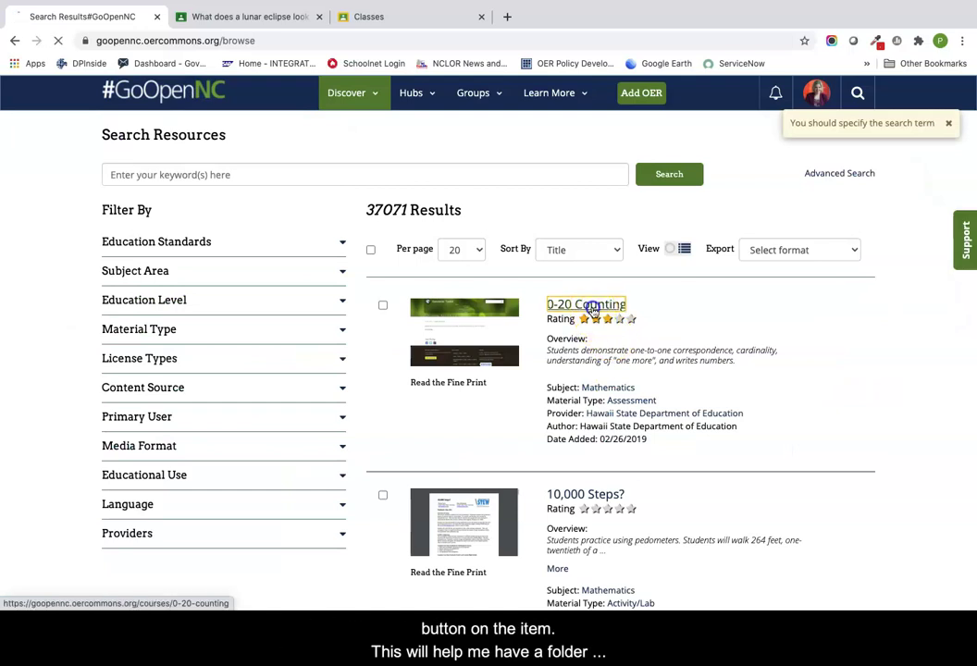
pyautogui.click(591, 308)
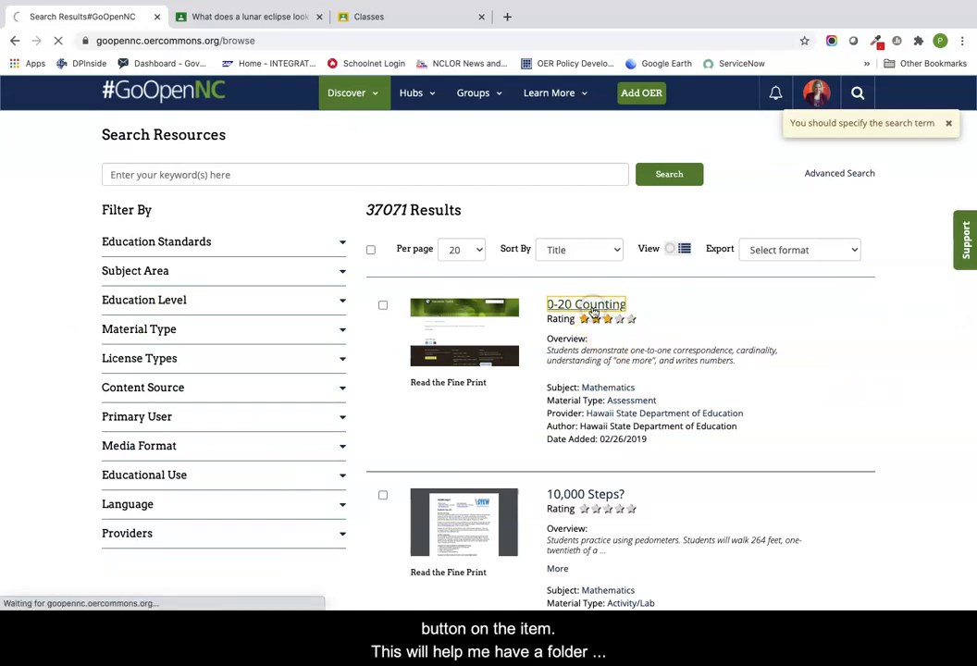
pyautogui.click(478, 268)
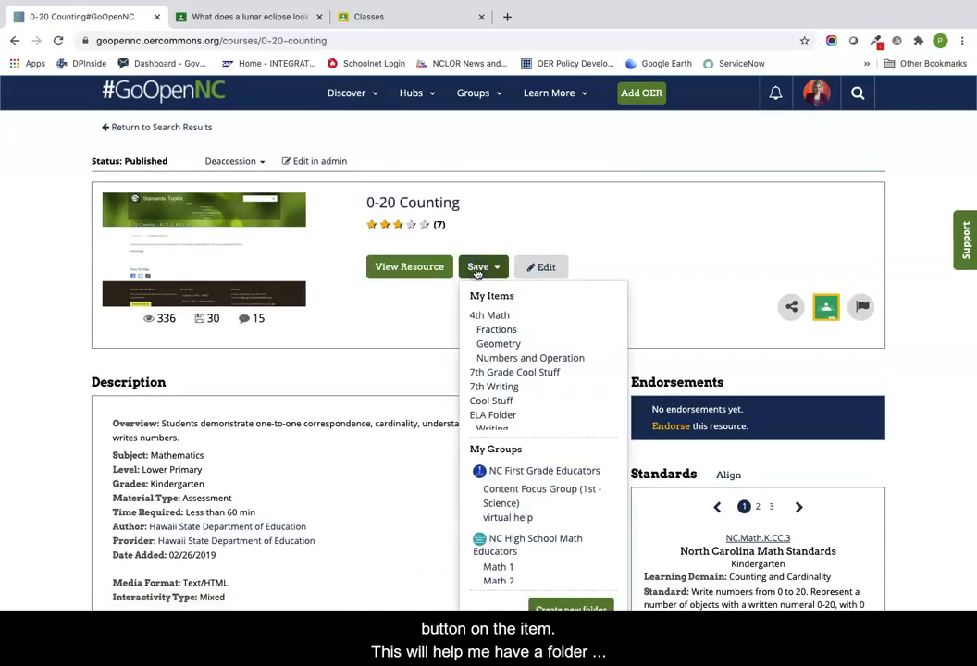
pyautogui.scroll(-1, 511, 368)
pyautogui.scroll(-1, 512, 369)
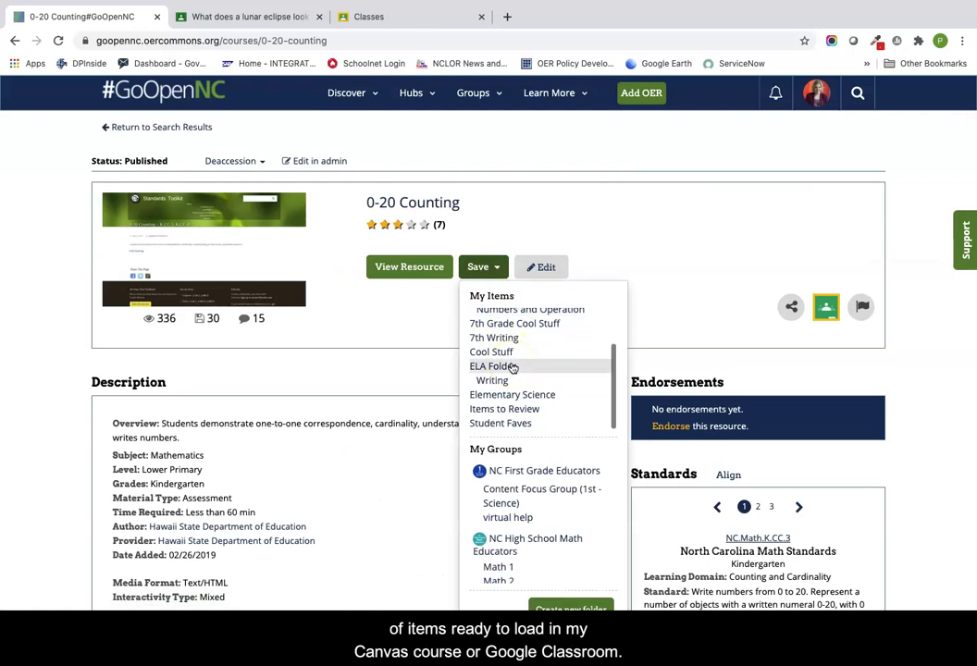
pyautogui.click(506, 429)
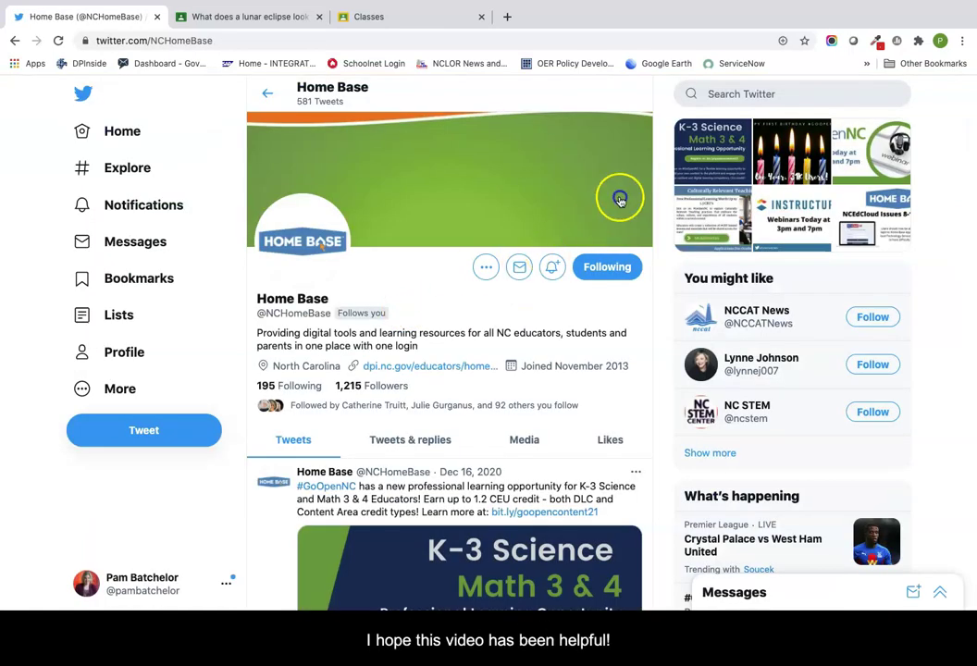
# - Follow the #GoOpenNC hashtag from the first tweet on the Home Base profile
pyautogui.scroll(-2, 480, 390)
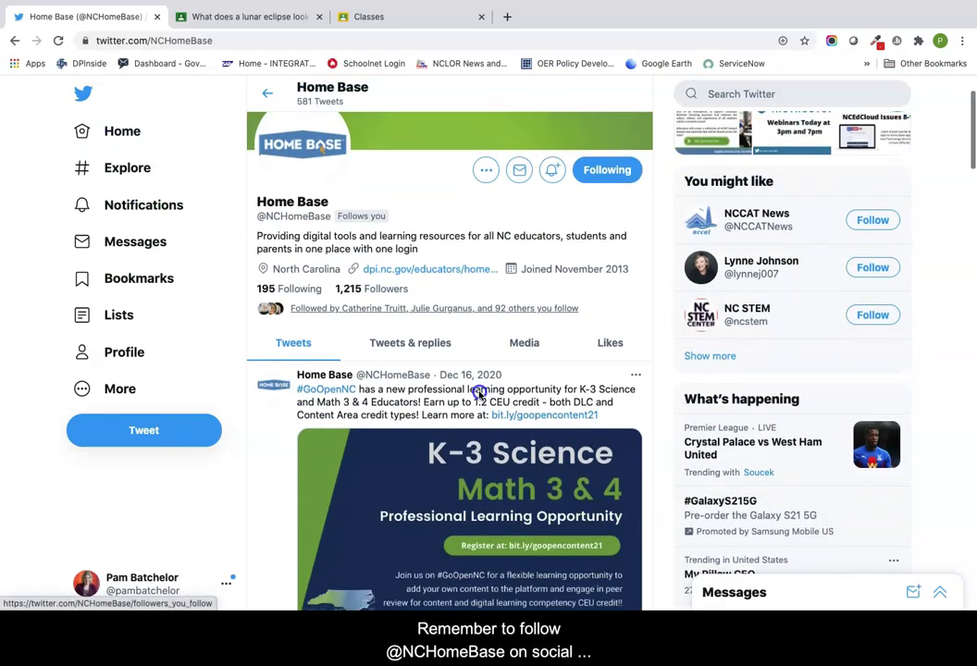
pyautogui.scroll(-1, 480, 391)
pyautogui.scroll(1, 460, 341)
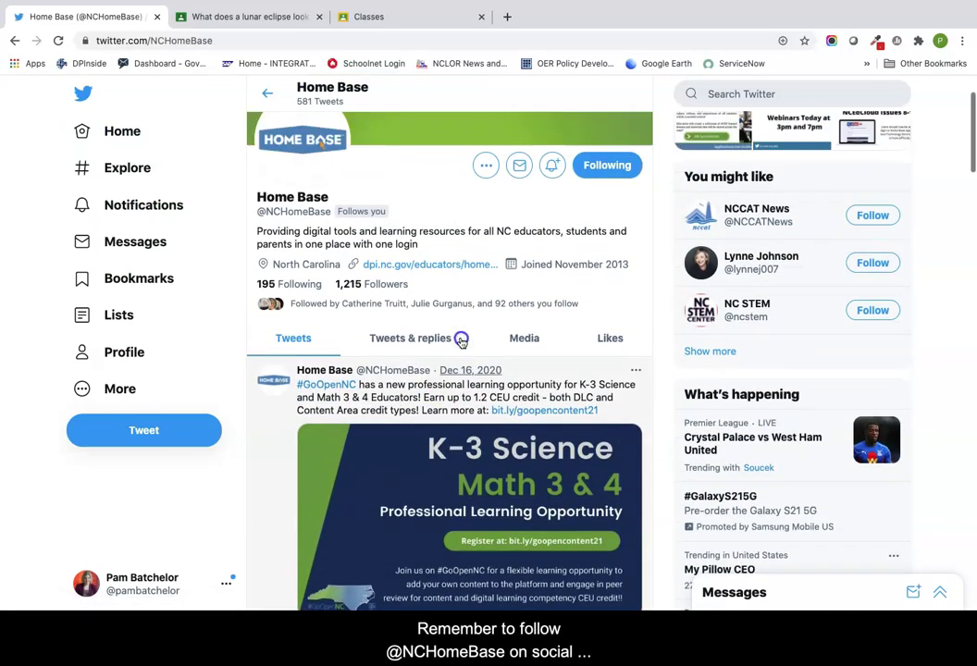
pyautogui.scroll(1, 461, 340)
pyautogui.click(320, 437)
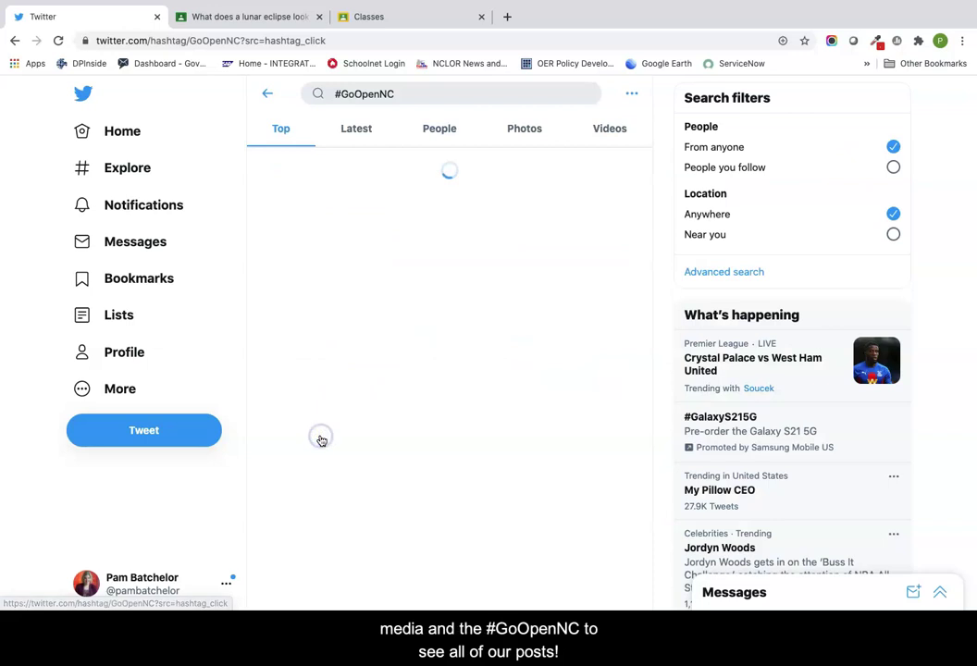